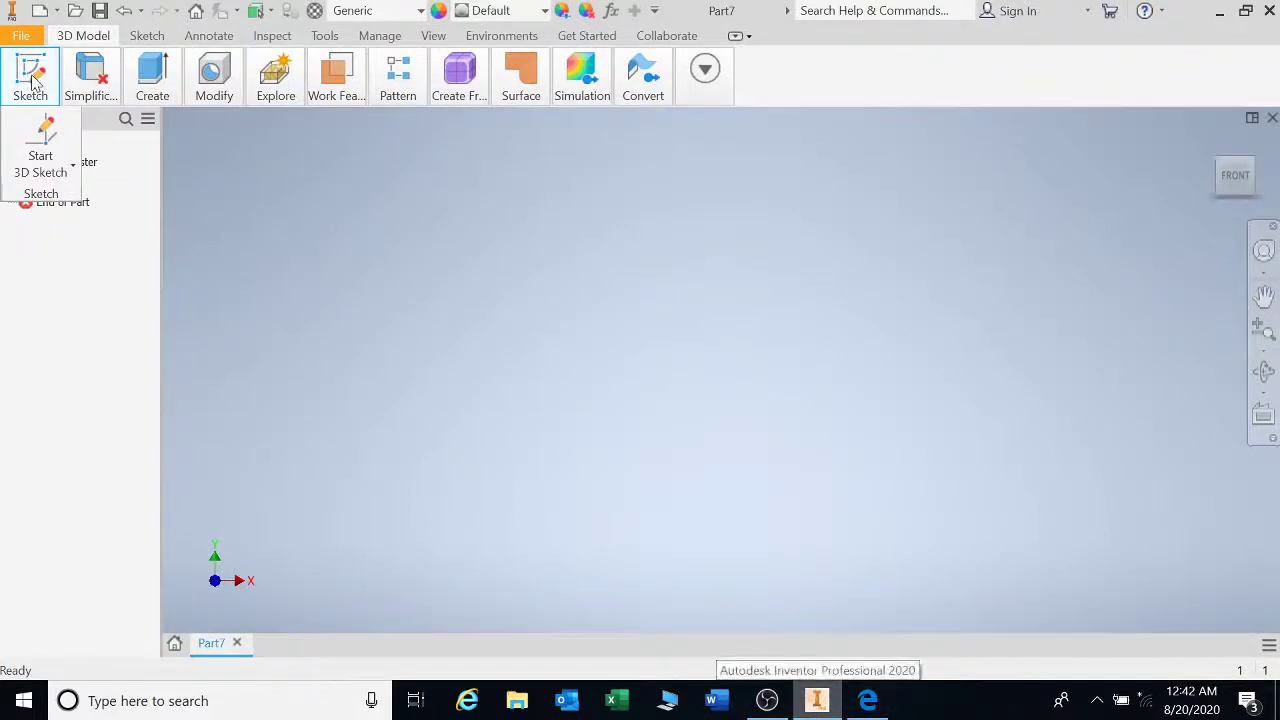
- Close the empty Part7 document, leaving the browser's offline page in front
{"action": "left_click", "coordinate": [147, 216]}
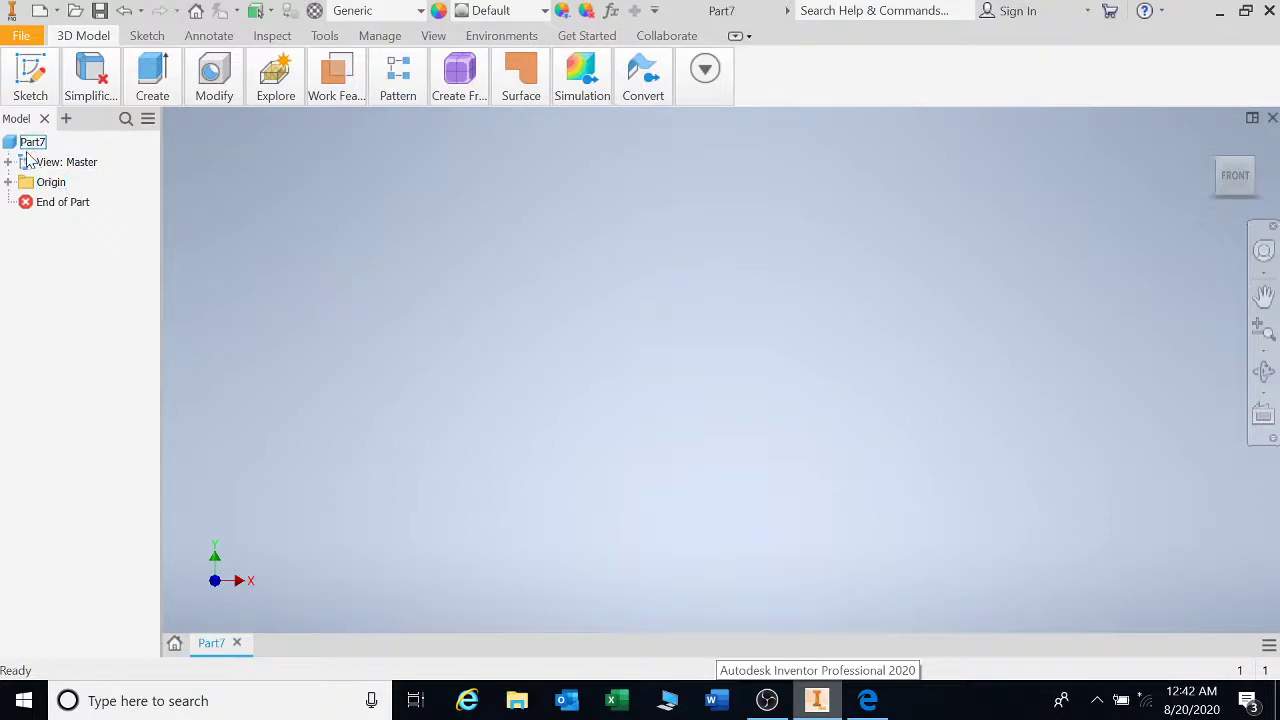
{"action": "left_click", "coordinate": [32, 90]}
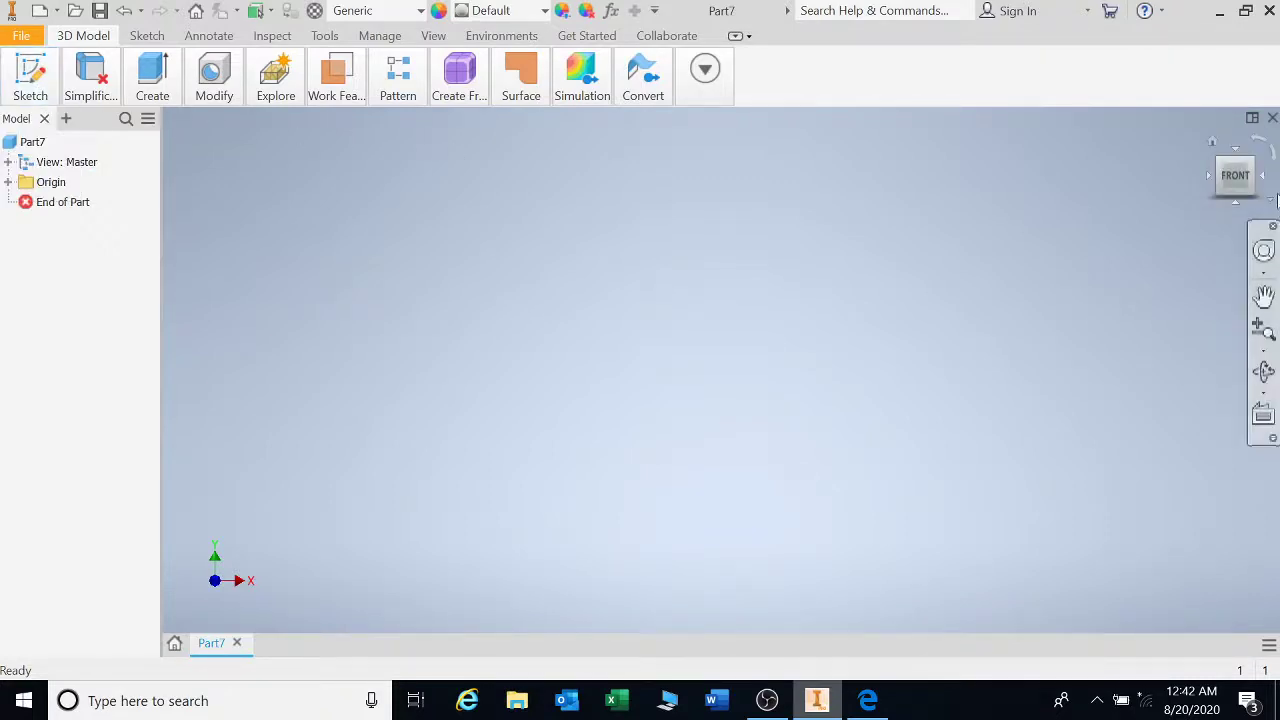
{"action": "left_click", "coordinate": [1272, 117]}
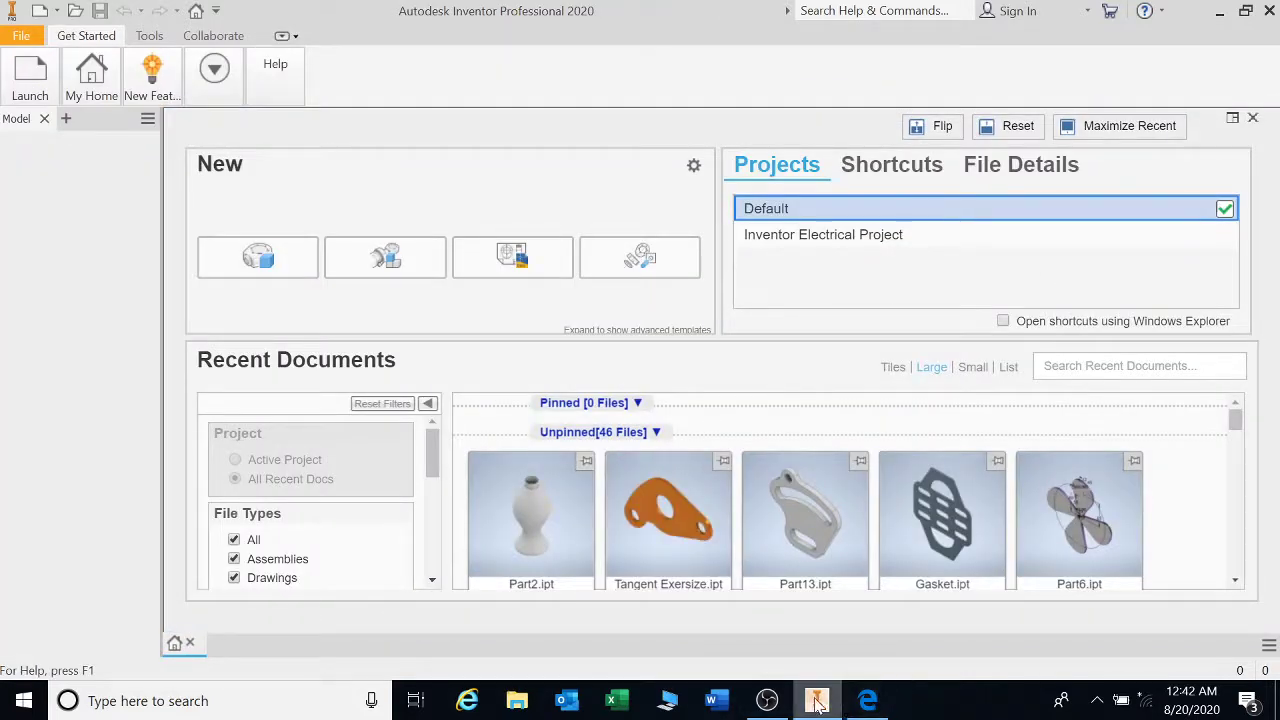
{"action": "left_click", "coordinate": [866, 700]}
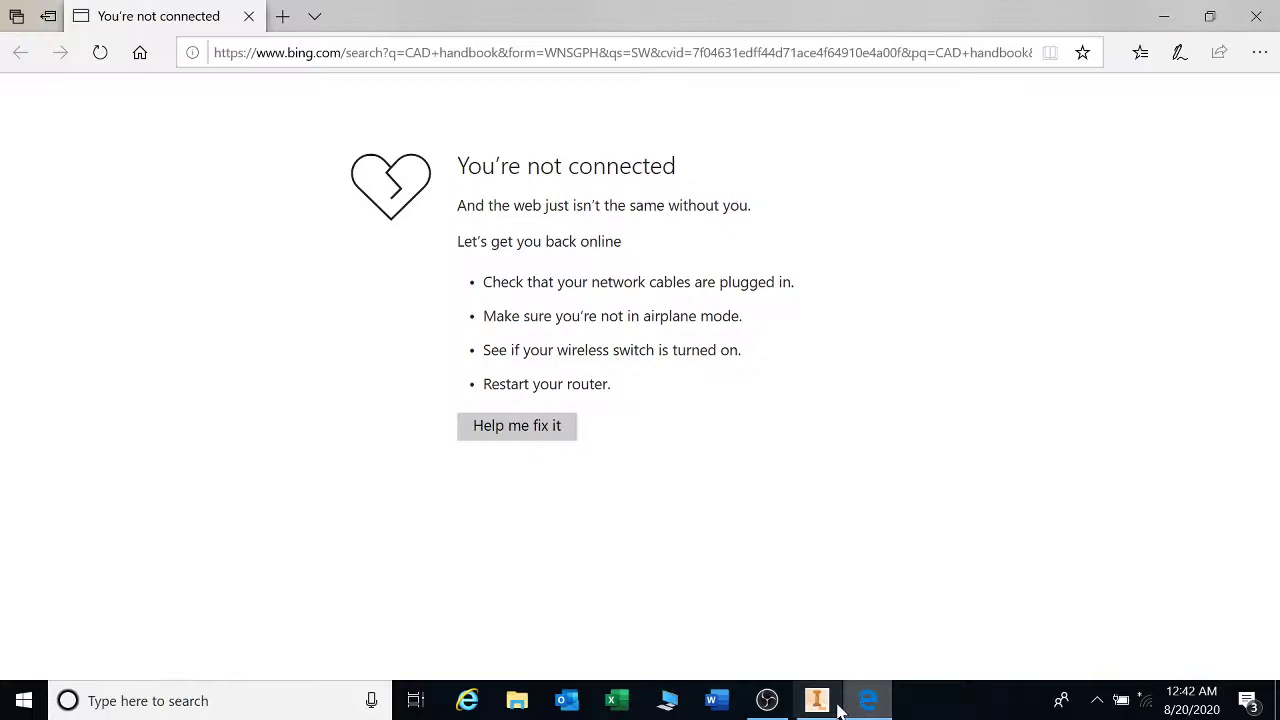
- Create a new part, Part8, from the Metric Standard (mm).ipt template
{"action": "mouse_move", "coordinate": [825, 706]}
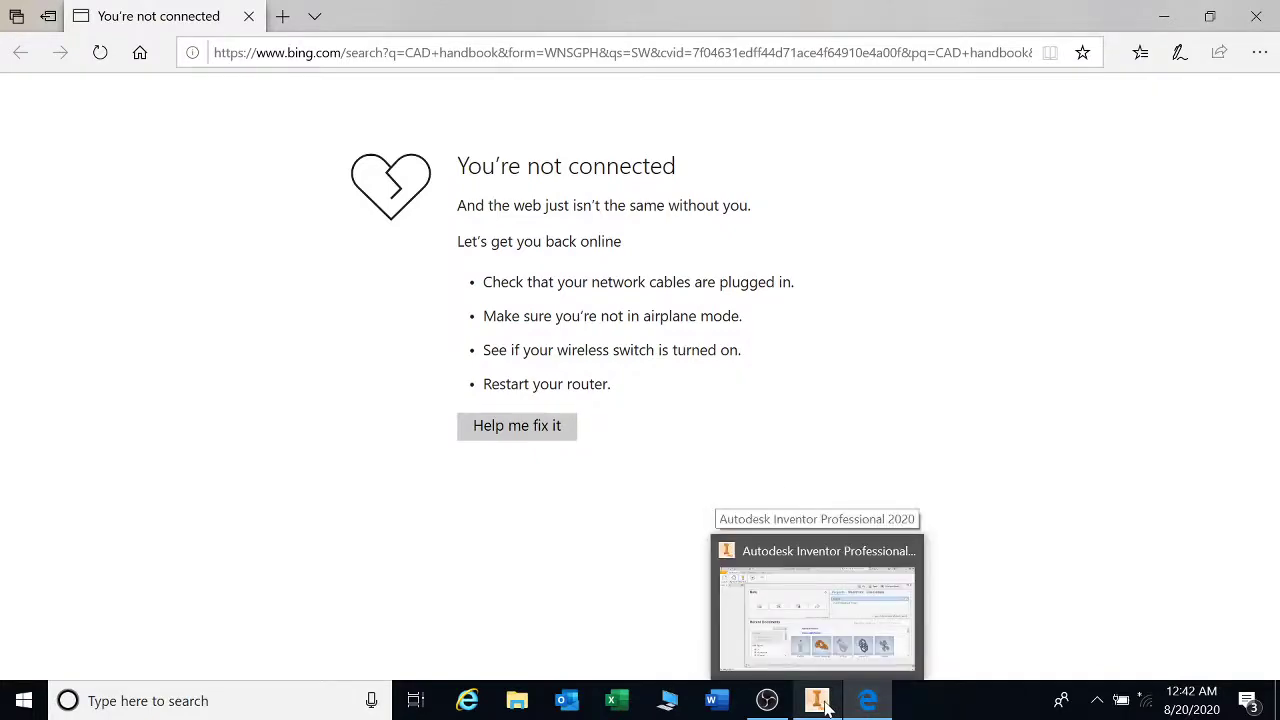
{"action": "left_click", "coordinate": [817, 612]}
{"action": "left_click", "coordinate": [30, 80]}
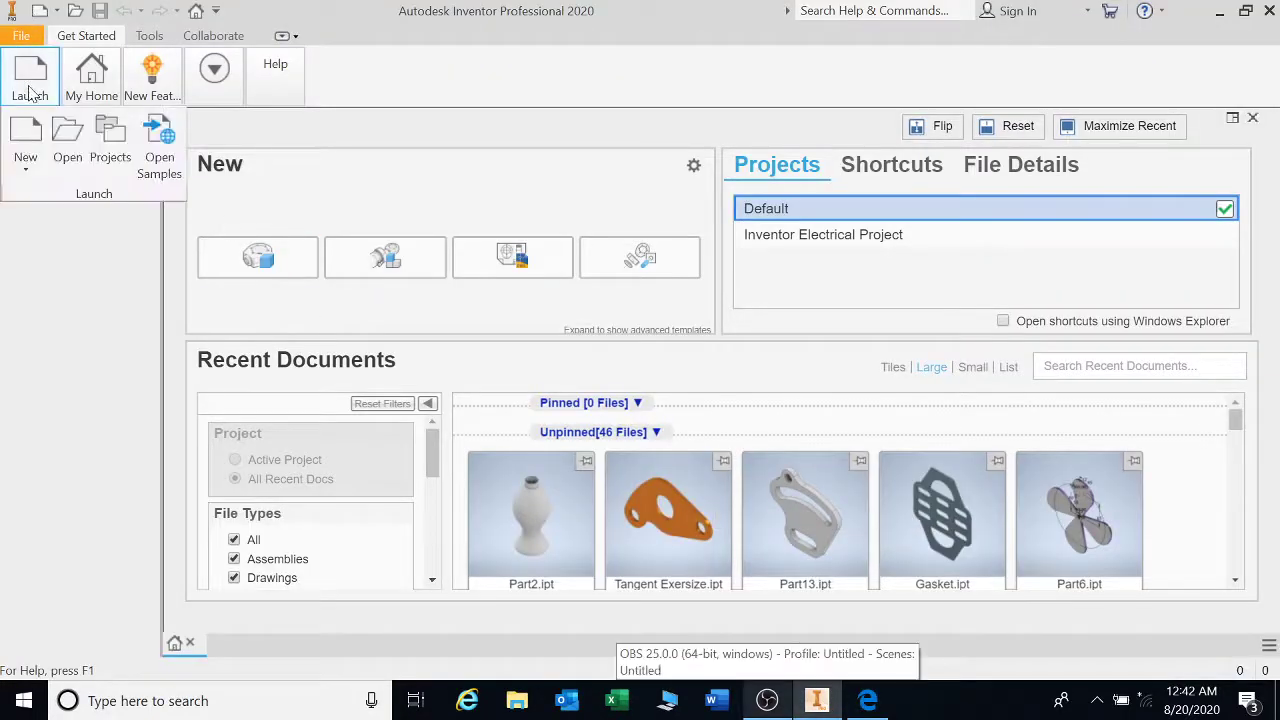
{"action": "left_click", "coordinate": [25, 148]}
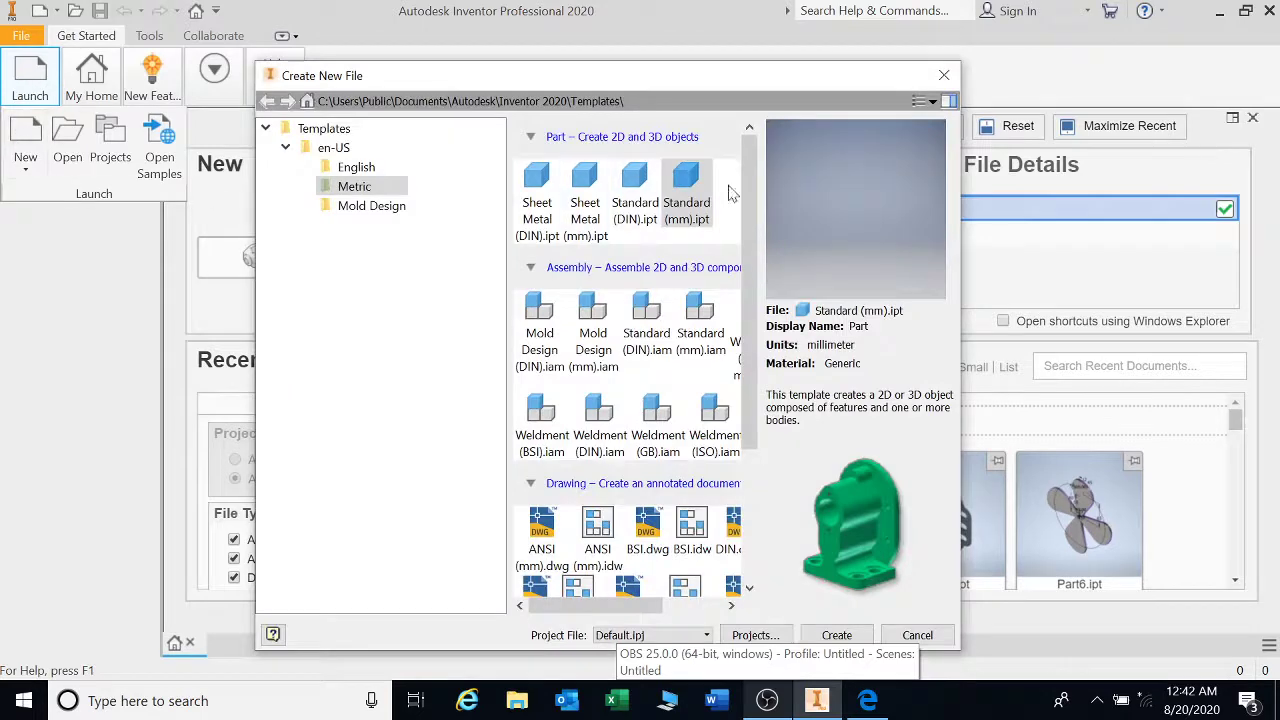
{"action": "double_click", "coordinate": [699, 190]}
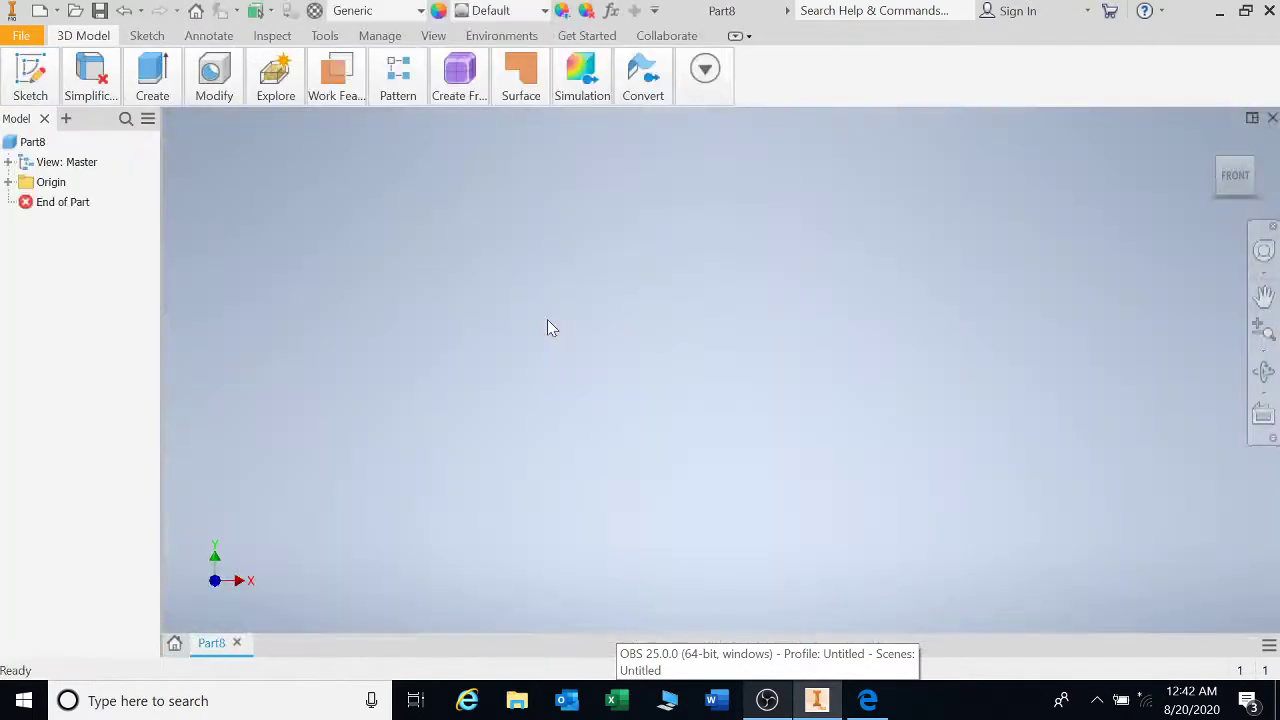
- Start a new 2D sketch in Part8
{"action": "left_click", "coordinate": [32, 82]}
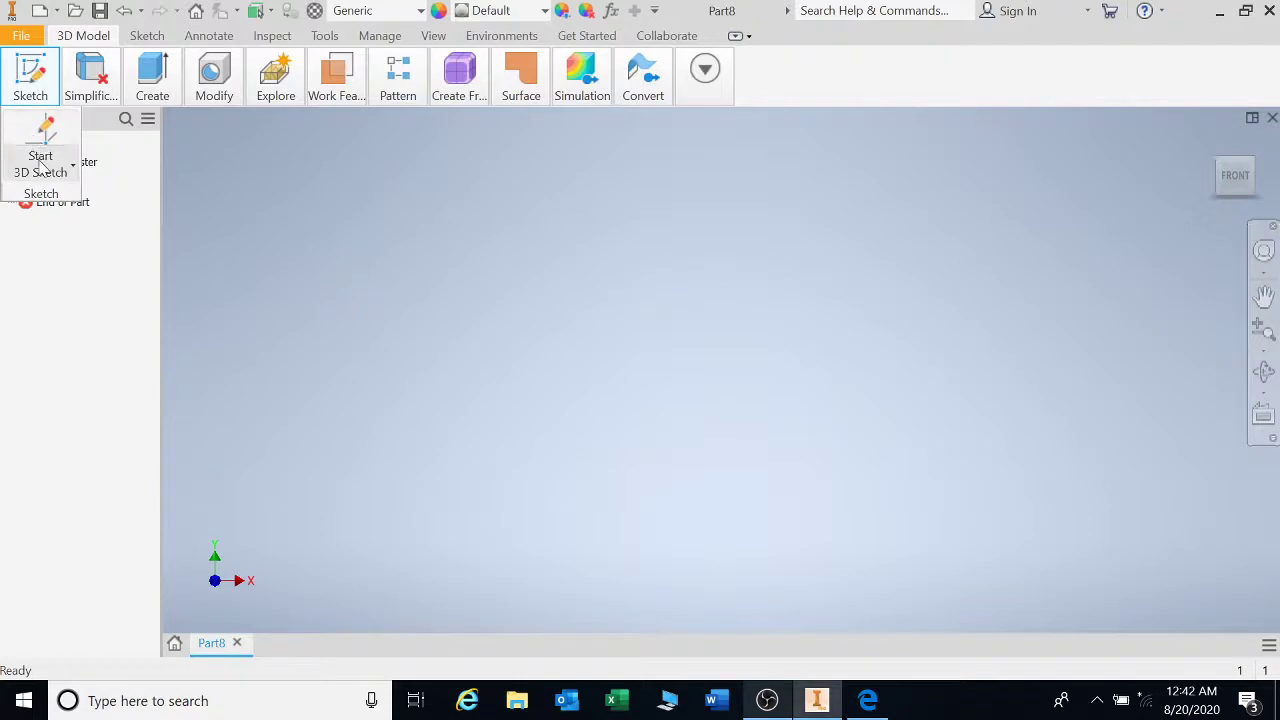
{"action": "left_click", "coordinate": [42, 90]}
{"action": "left_click", "coordinate": [44, 95]}
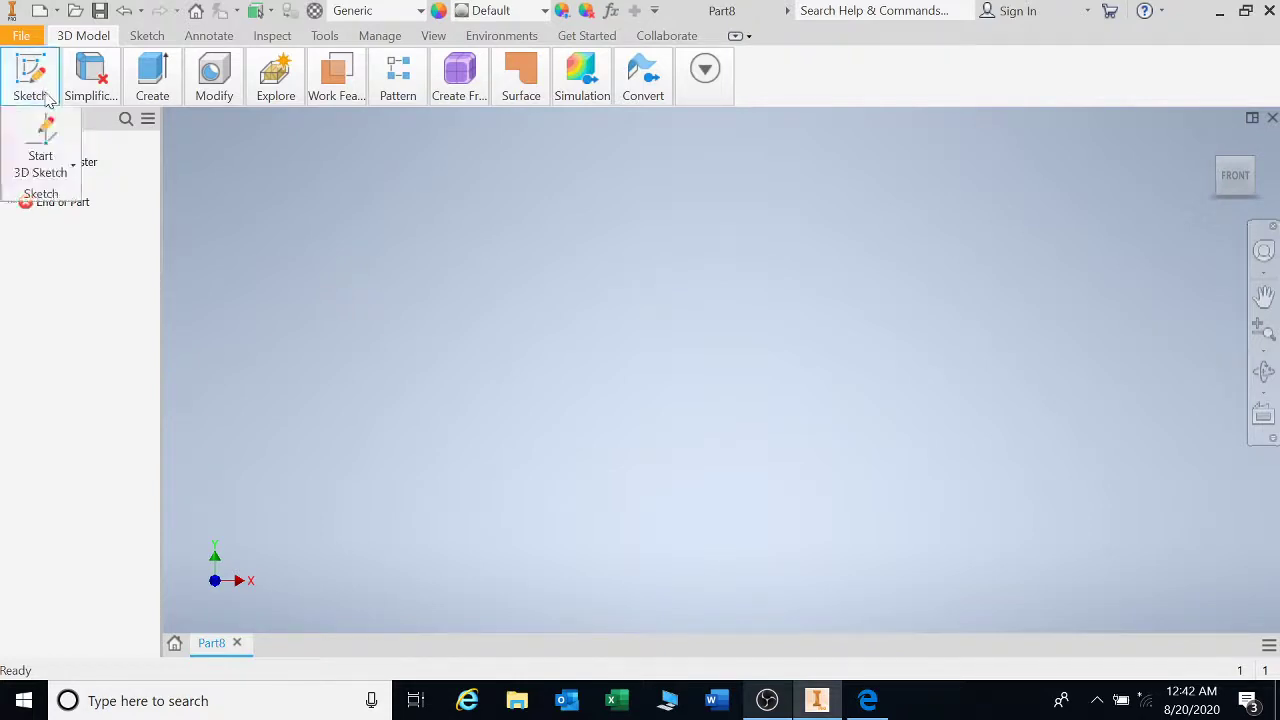
{"action": "left_click", "coordinate": [72, 168]}
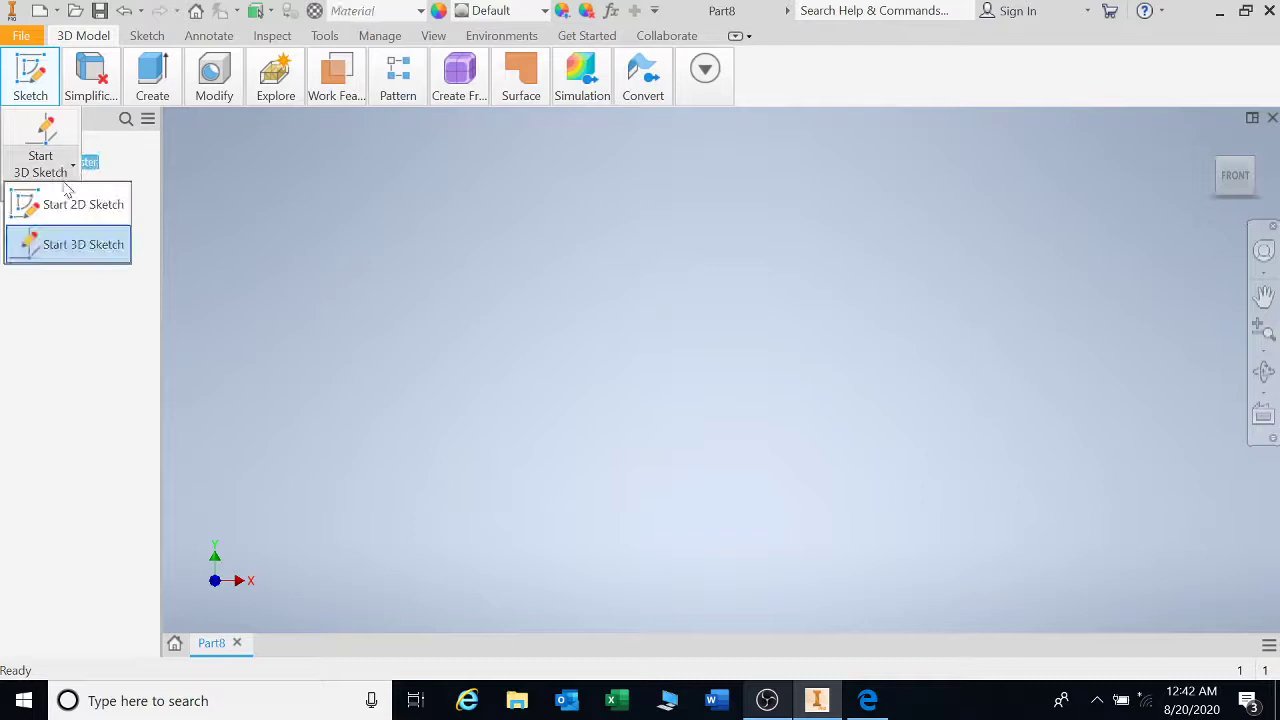
{"action": "left_click", "coordinate": [45, 203]}
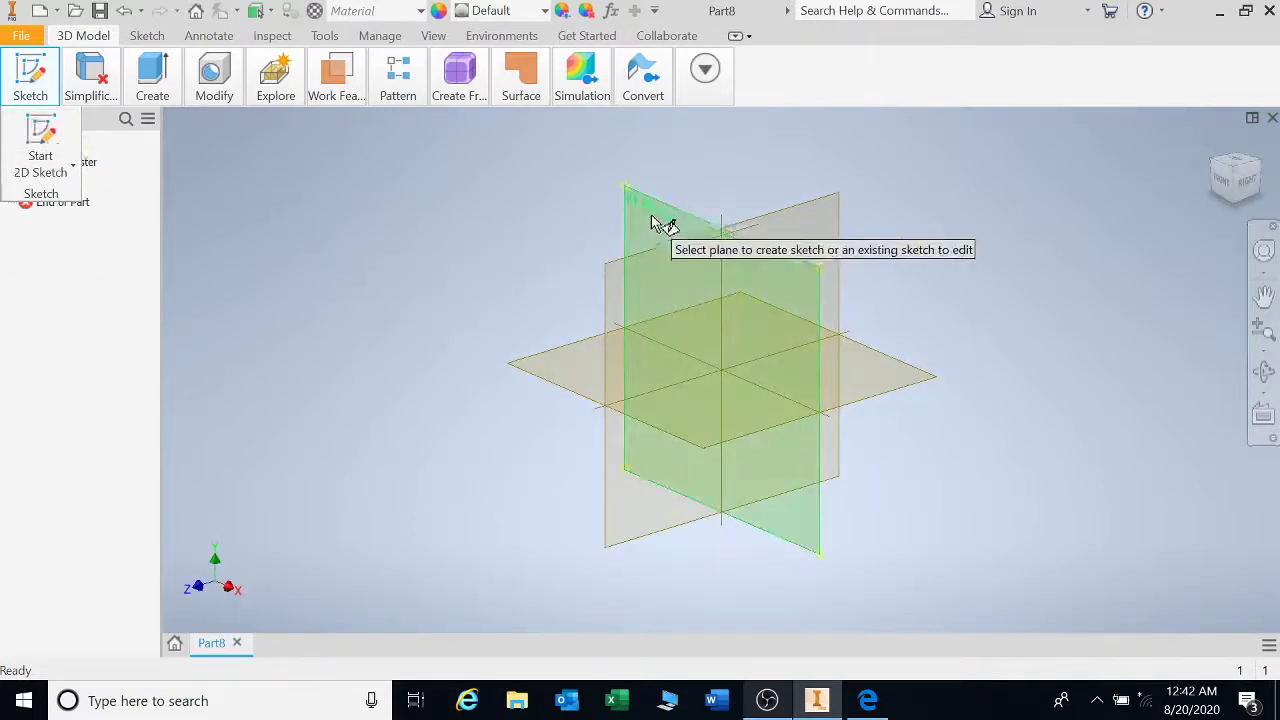
- On the XY front plane, draw a small circle centred on the horizontal axis left of origin
{"action": "left_click", "coordinate": [663, 223]}
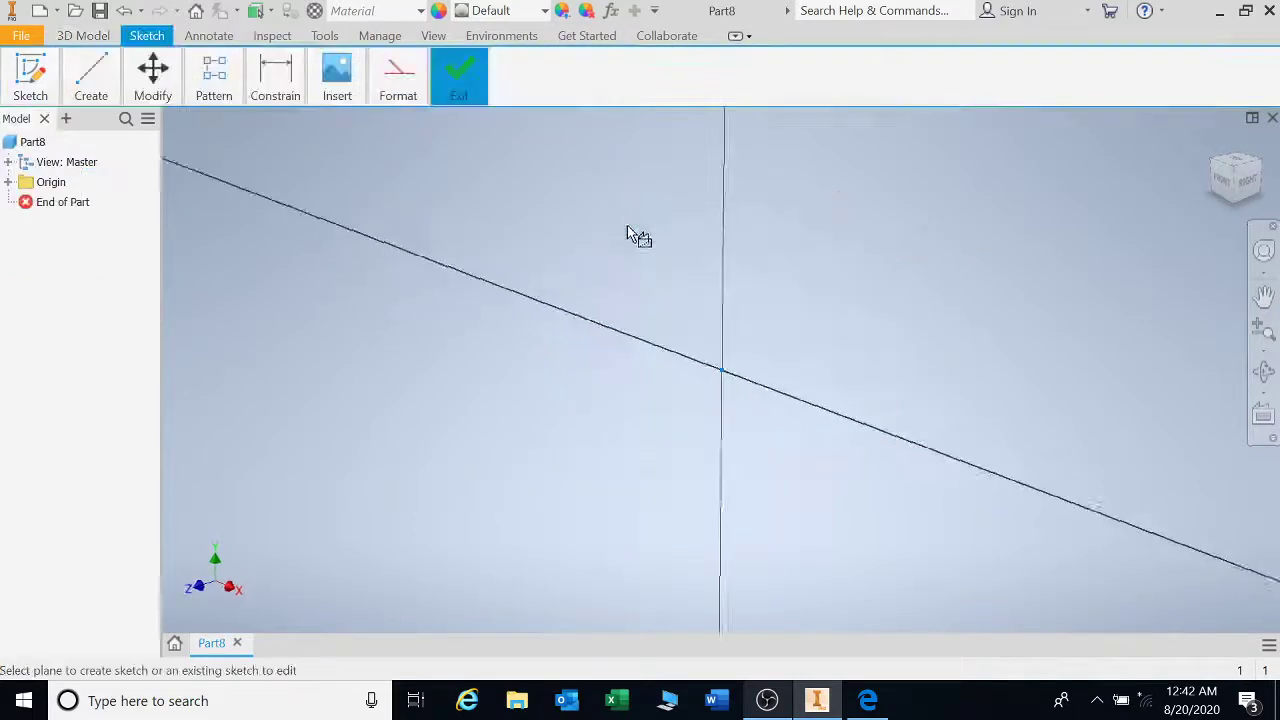
{"action": "left_click", "coordinate": [91, 80]}
{"action": "left_click", "coordinate": [141, 135]}
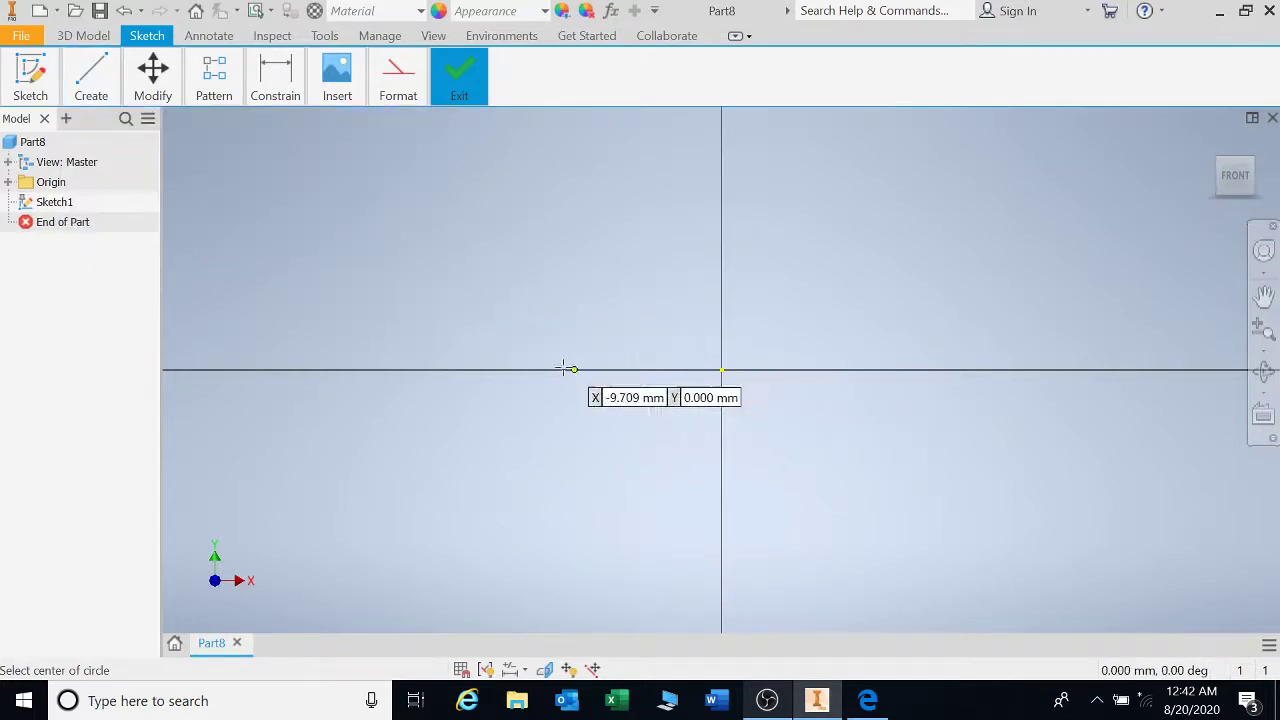
{"action": "left_click", "coordinate": [520, 369]}
{"action": "left_click", "coordinate": [552, 369]}
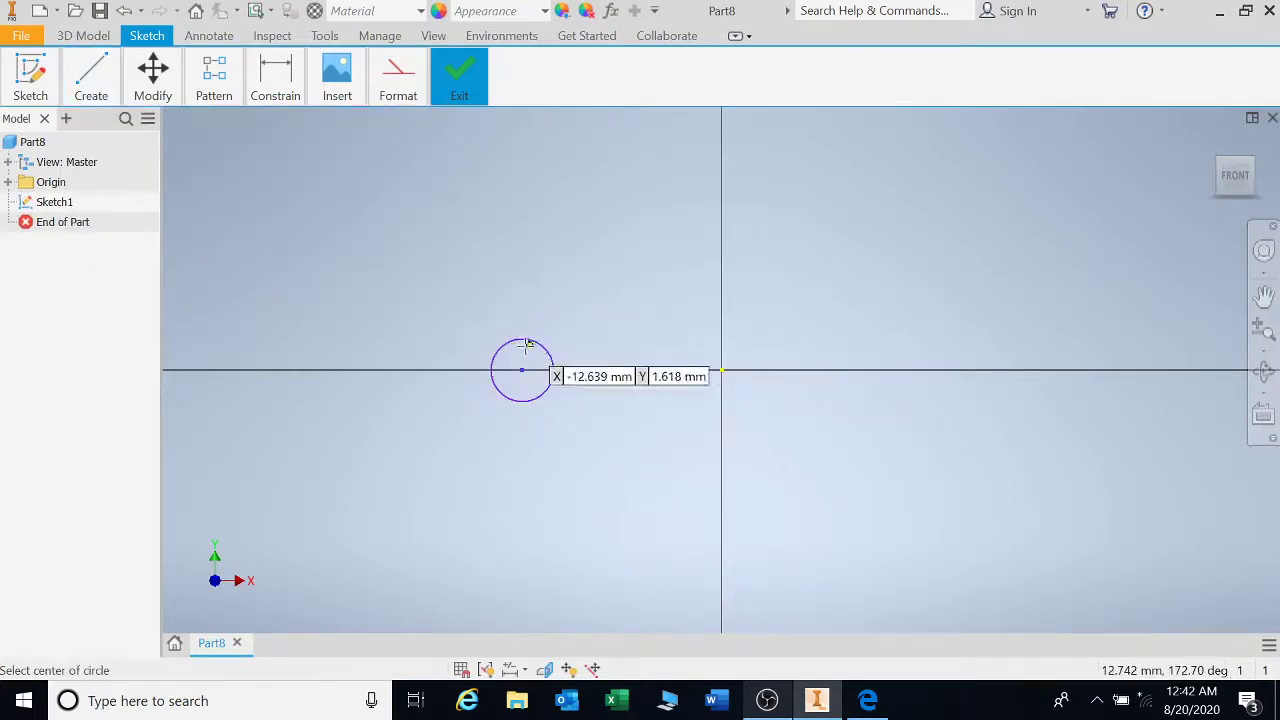
- Dimension the circle's diameter to 10 mm
{"action": "left_click", "coordinate": [275, 82]}
{"action": "left_click", "coordinate": [279, 129]}
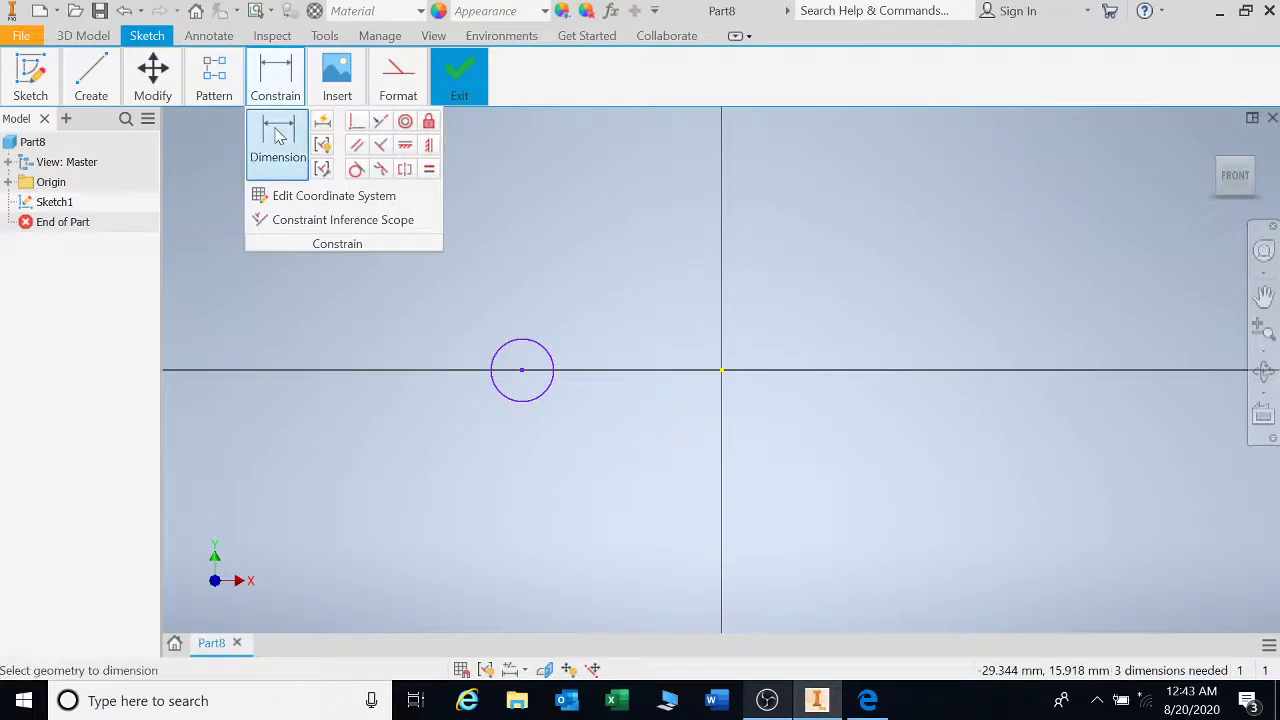
{"action": "left_click", "coordinate": [533, 346]}
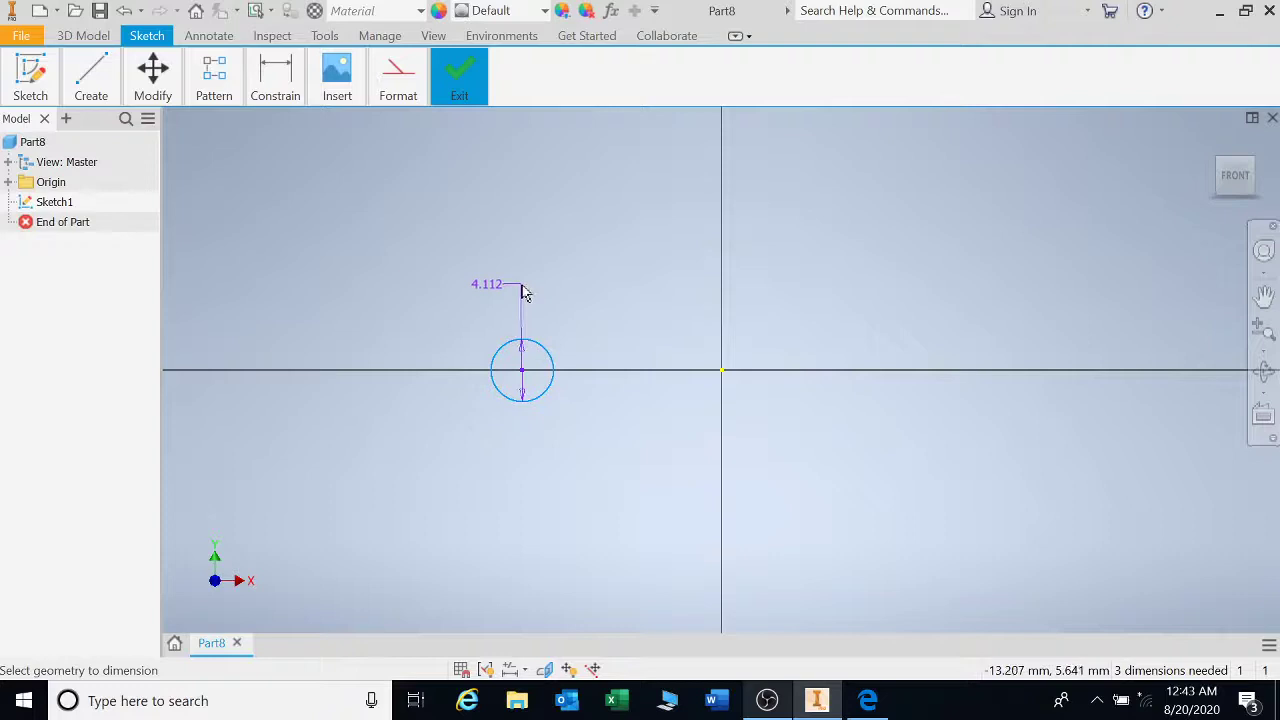
{"action": "left_click", "coordinate": [522, 289]}
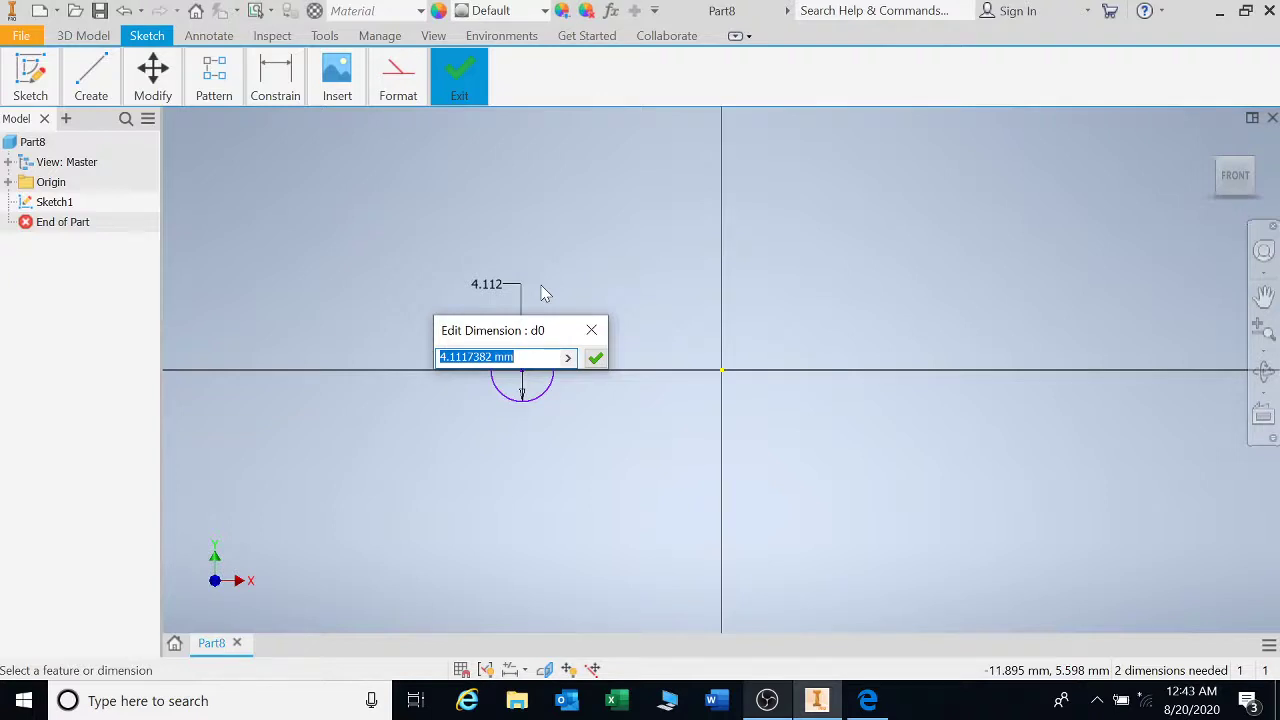
{"action": "type", "text": "10"}
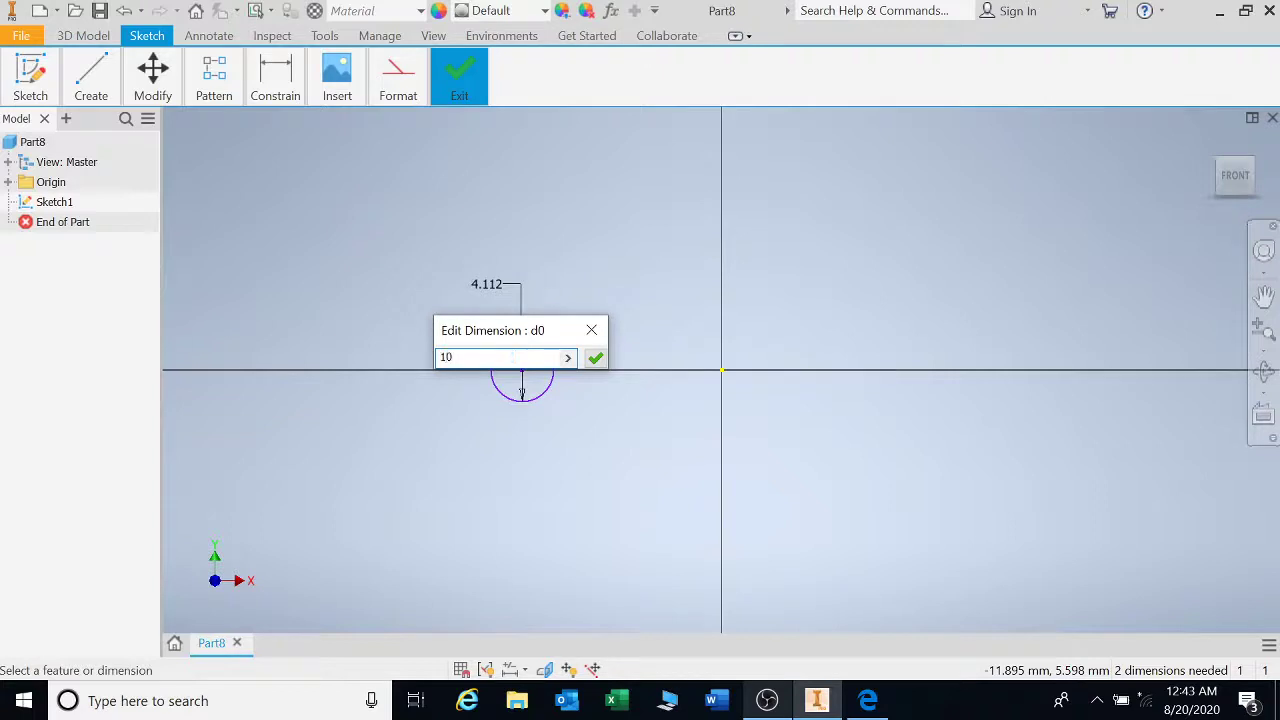
{"action": "key", "text": "Return"}
{"action": "scroll", "coordinate": [640, 334], "scroll_direction": "down", "scroll_amount": 5}
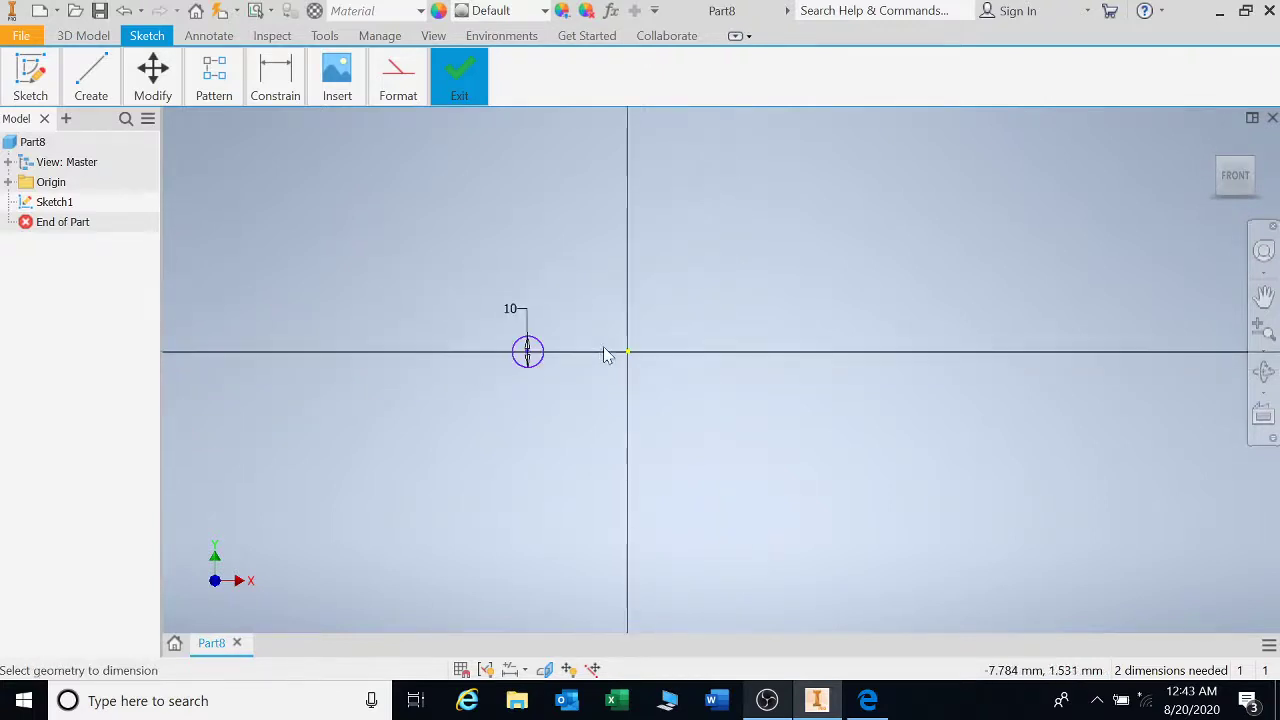
- Draw a vertical line just right of the vertical axis, crossing the horizontal axis
{"action": "left_click", "coordinate": [91, 78]}
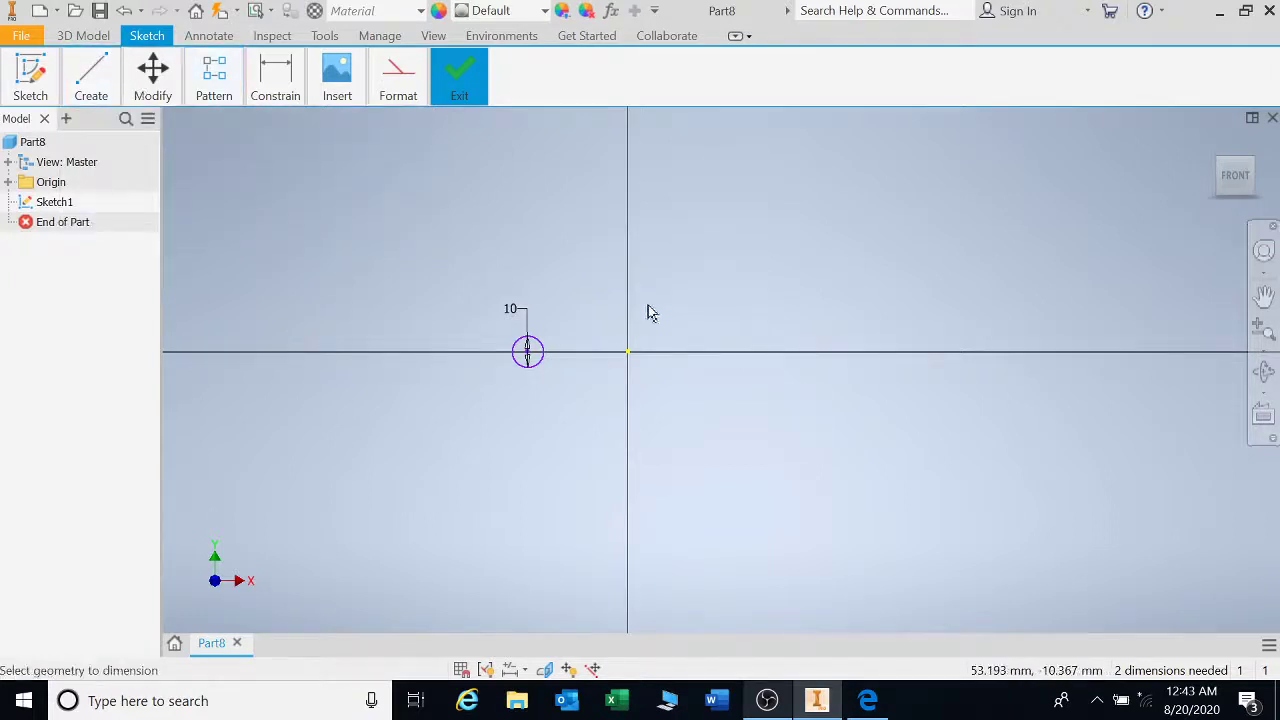
{"action": "left_click", "coordinate": [105, 73]}
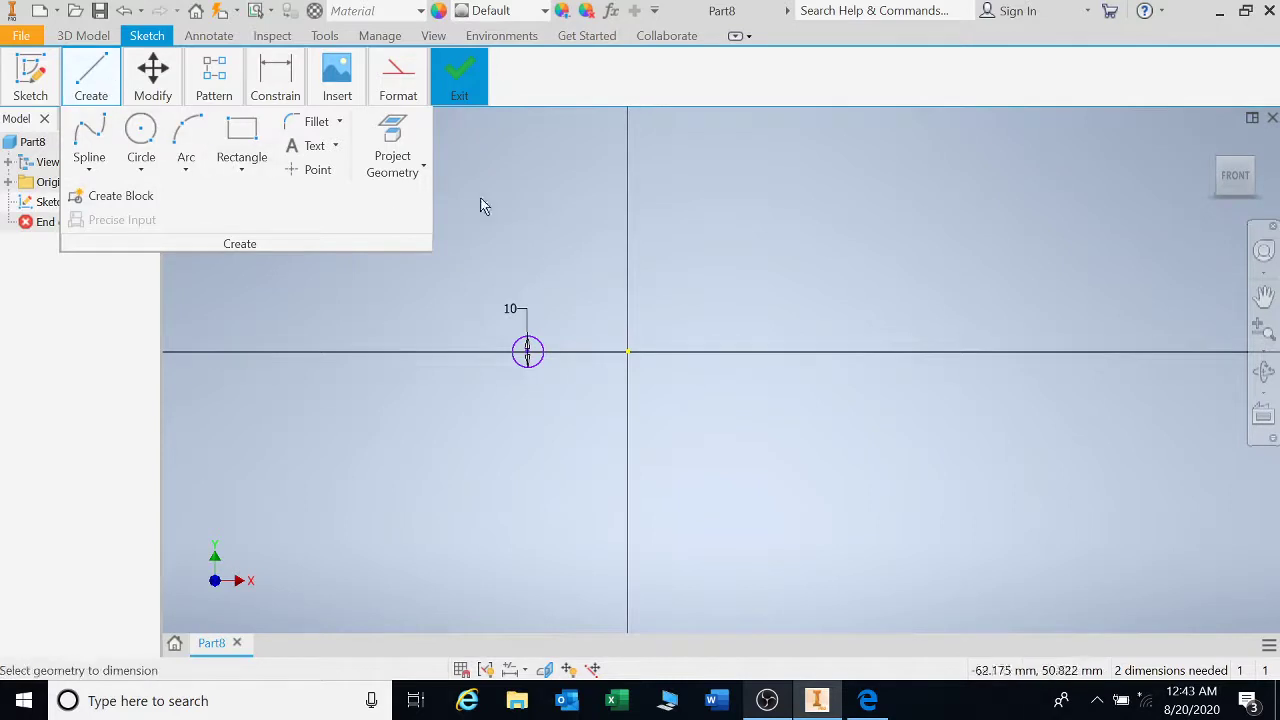
{"action": "left_click", "coordinate": [100, 166]}
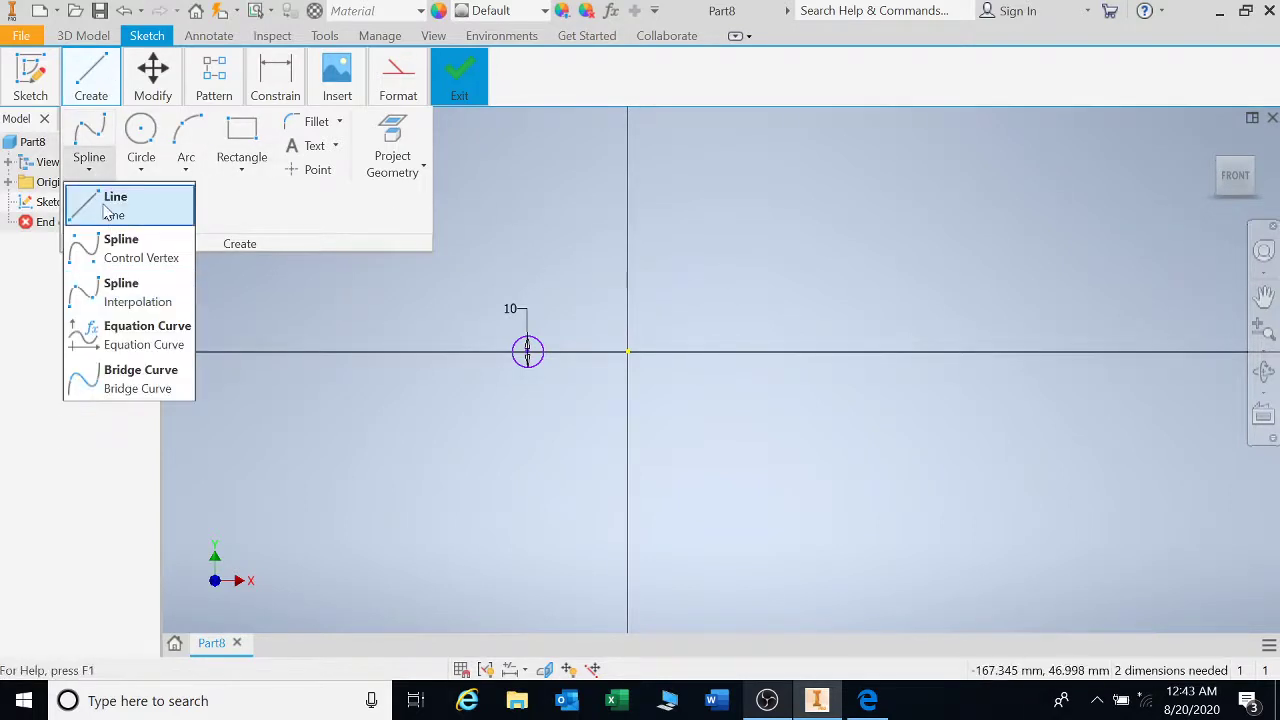
{"action": "left_click", "coordinate": [100, 200]}
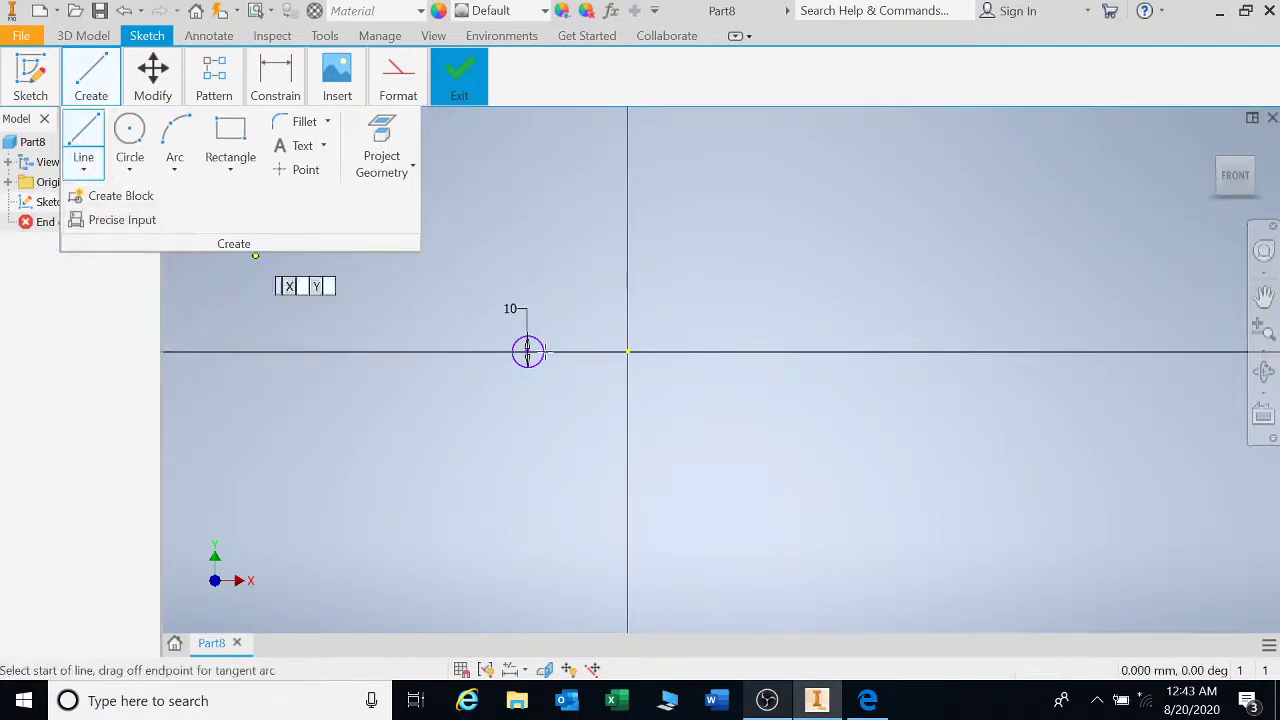
{"action": "left_click", "coordinate": [654, 296]}
{"action": "left_click", "coordinate": [654, 492]}
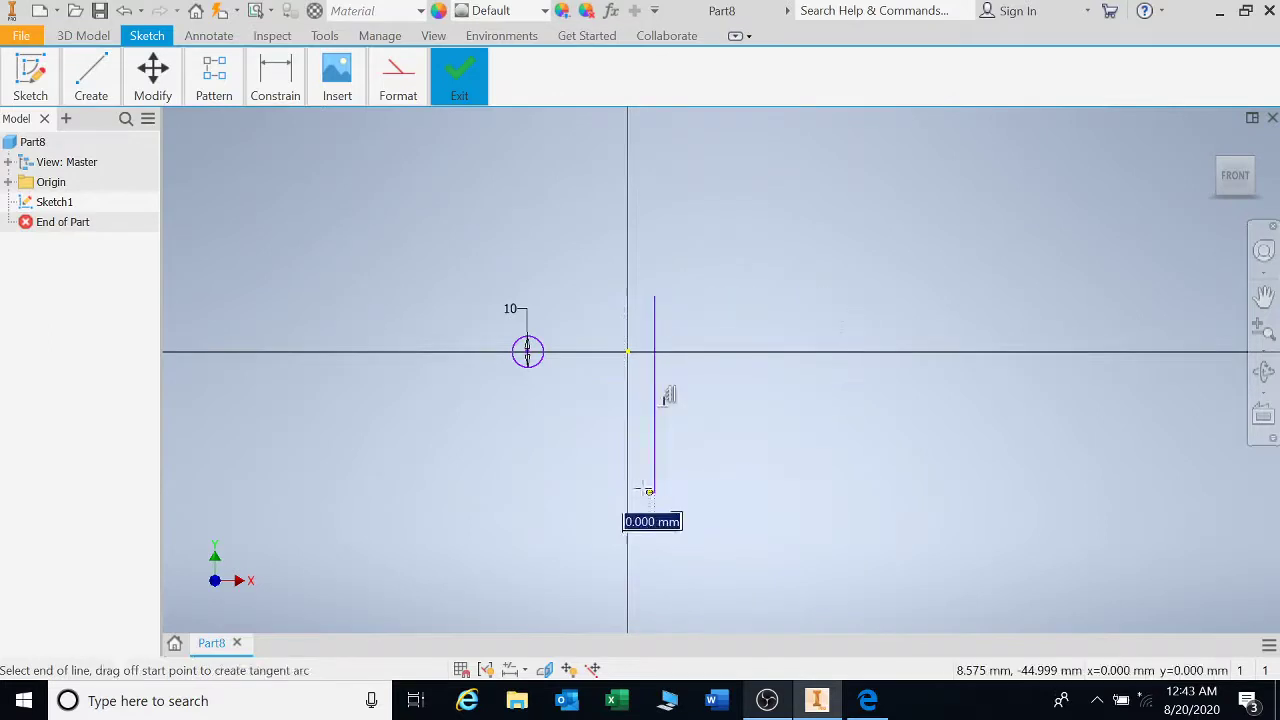
- Dimension the distance between the circle and the vertical line to 30 mm
{"action": "left_click", "coordinate": [283, 90]}
{"action": "left_click", "coordinate": [278, 138]}
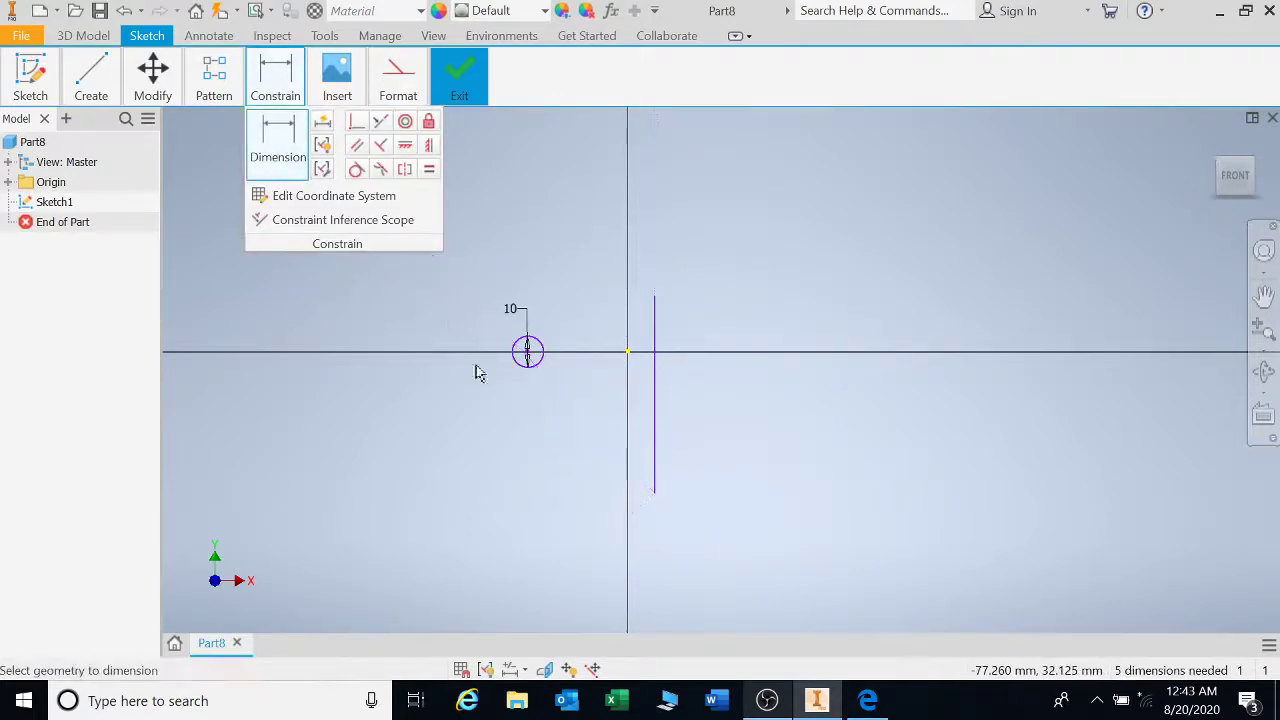
{"action": "left_click", "coordinate": [528, 352]}
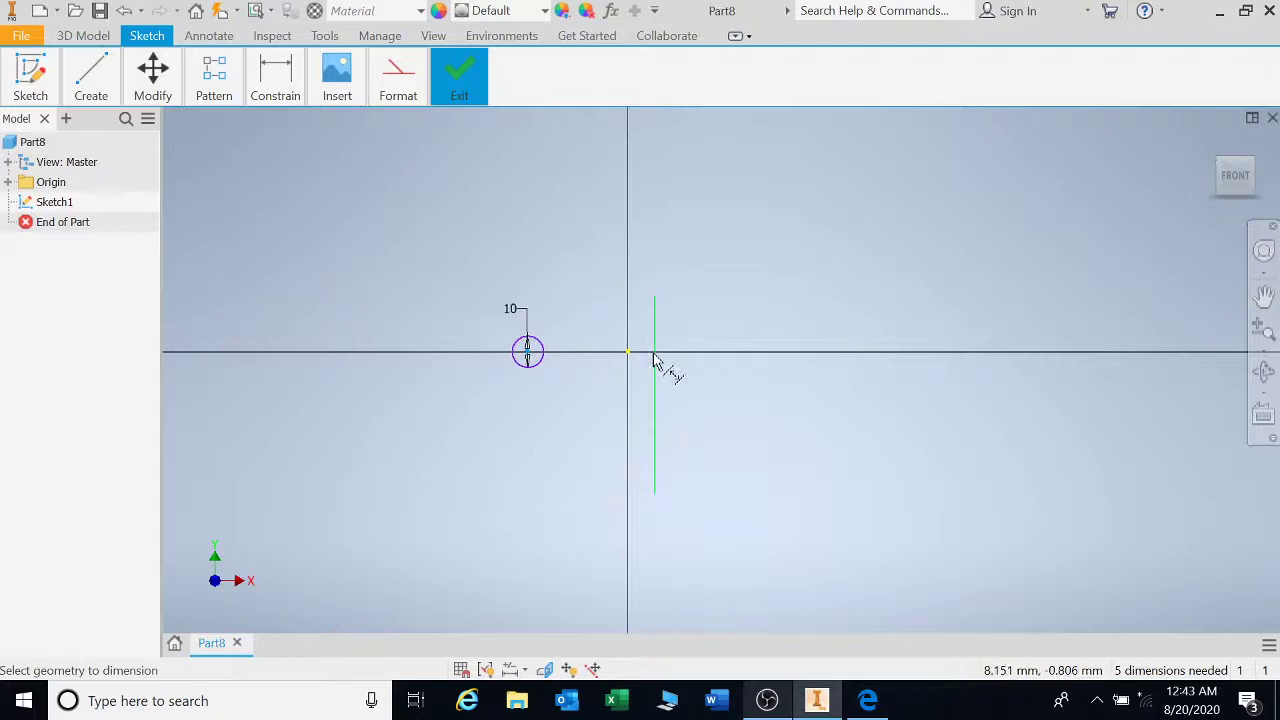
{"action": "left_click", "coordinate": [656, 363]}
{"action": "left_click", "coordinate": [592, 436]}
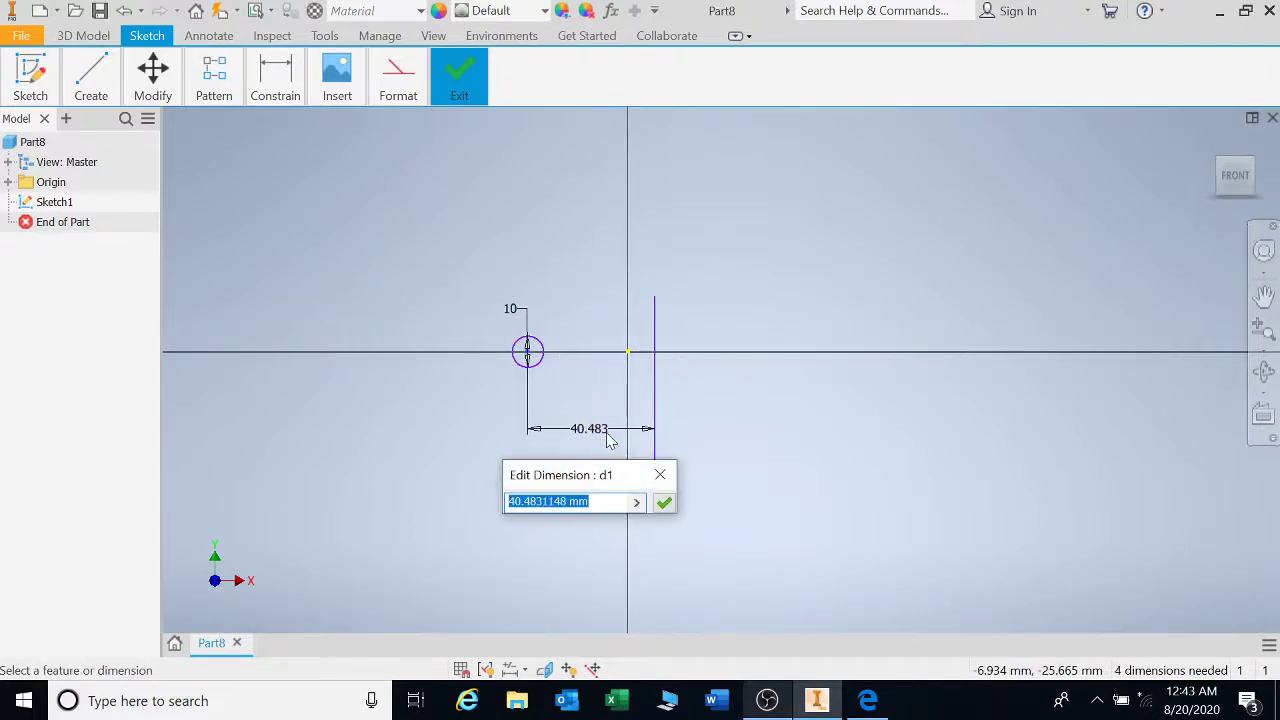
{"action": "type", "text": "30"}
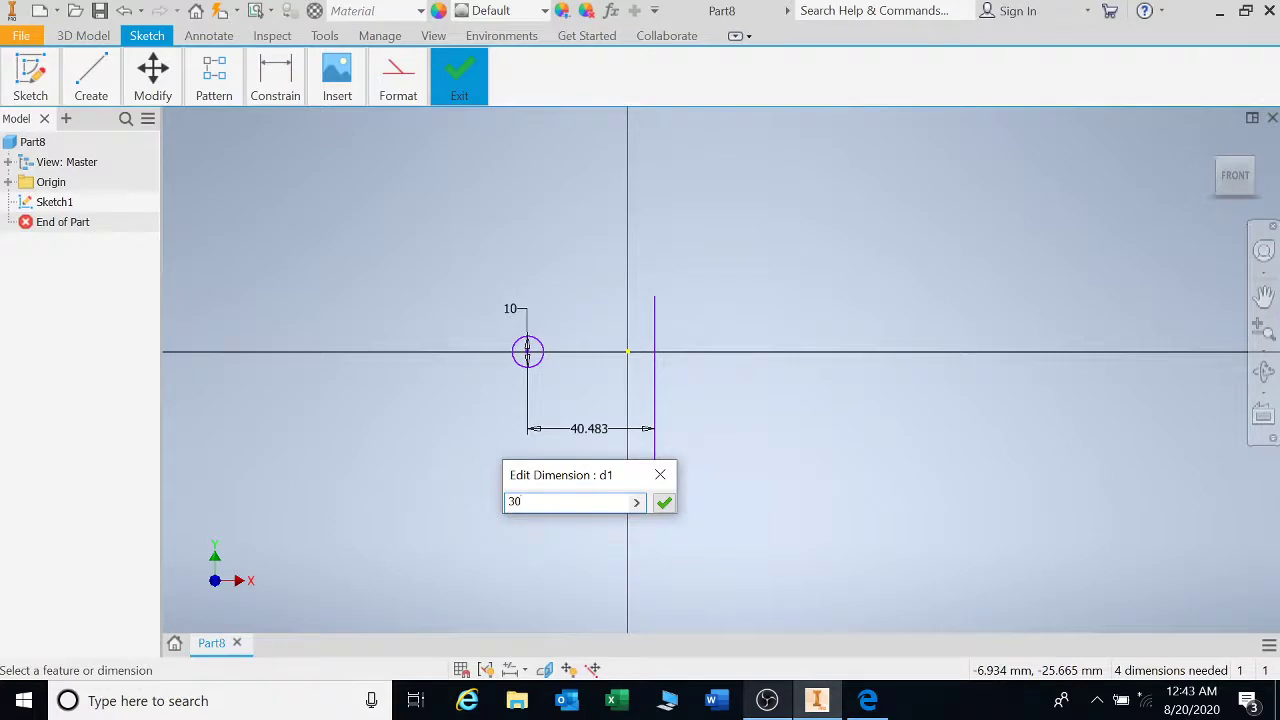
{"action": "key", "text": "Return"}
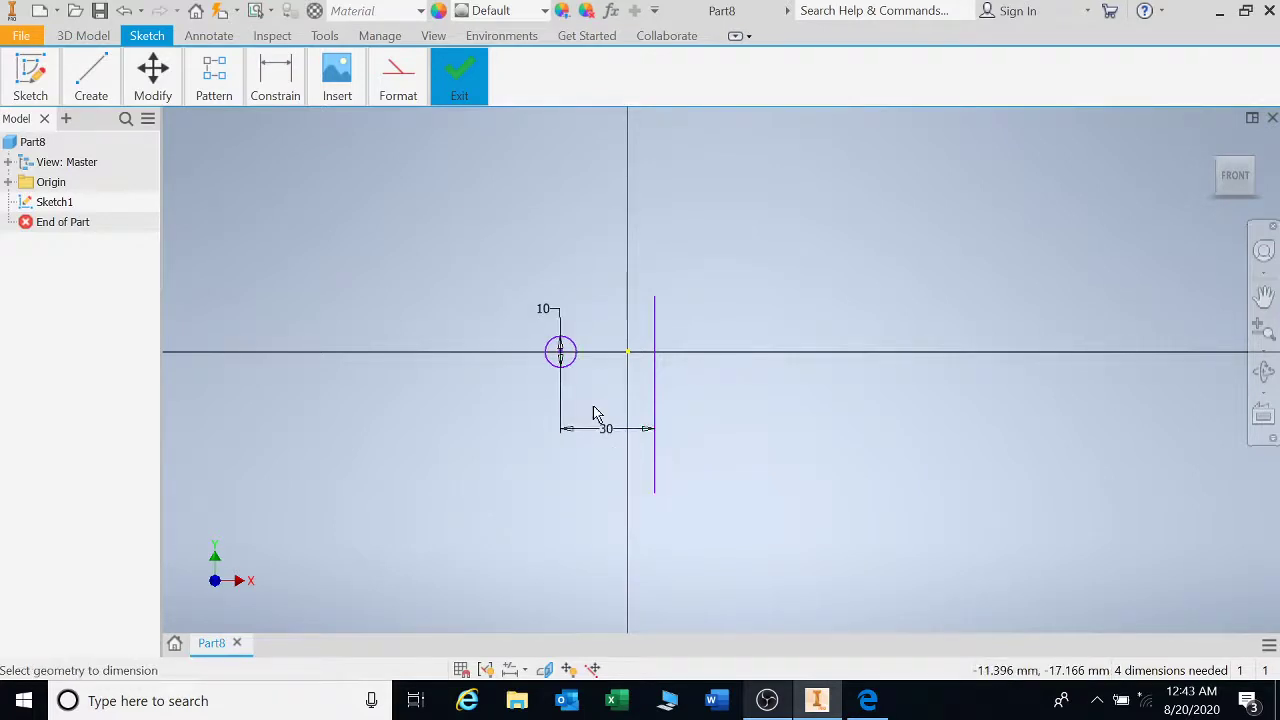
- Finish Sketch1 and show the list of 3D feature creation types
{"action": "right_click", "coordinate": [458, 229]}
{"action": "key", "text": "Escape"}
{"action": "right_click", "coordinate": [478, 215]}
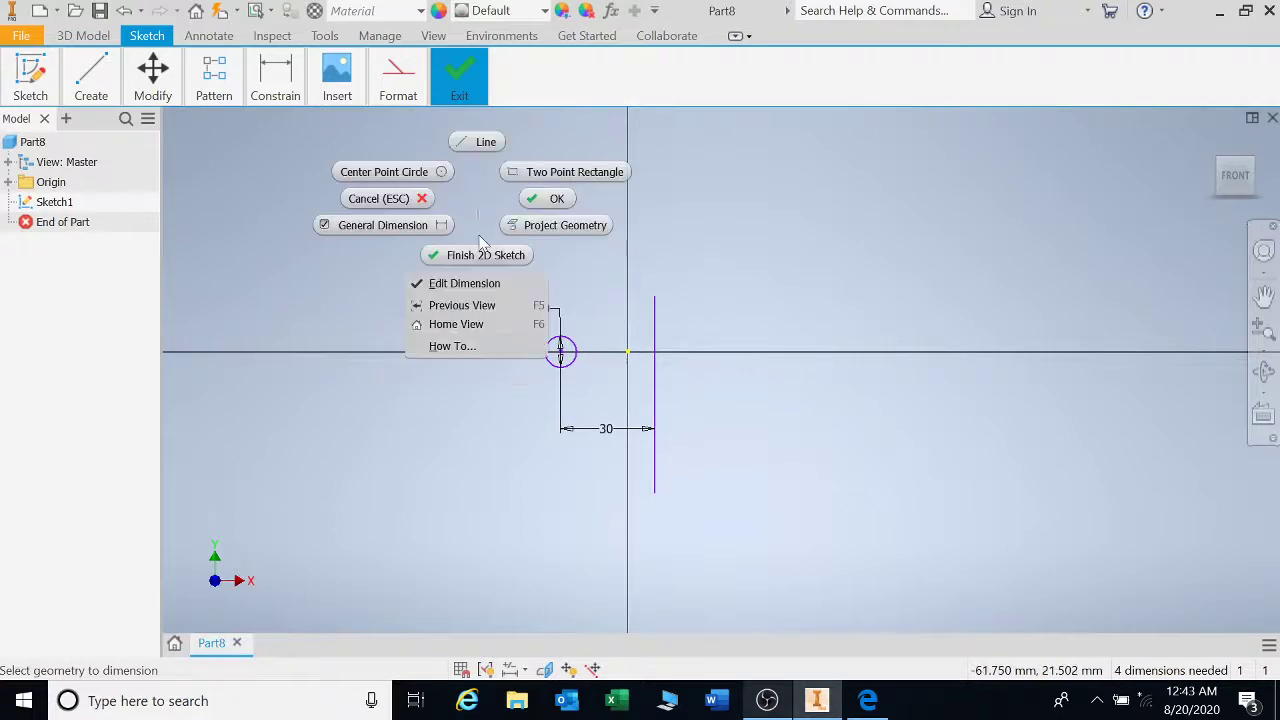
{"action": "left_click", "coordinate": [480, 254]}
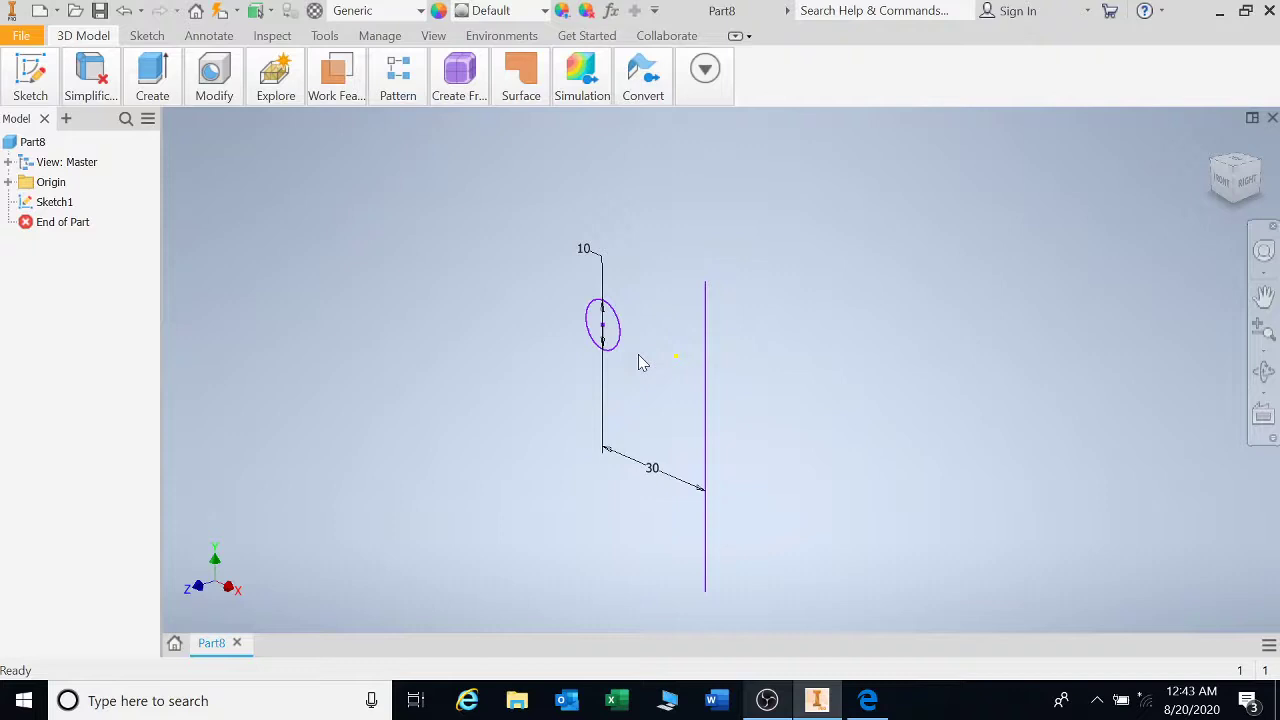
{"action": "left_click", "coordinate": [155, 90]}
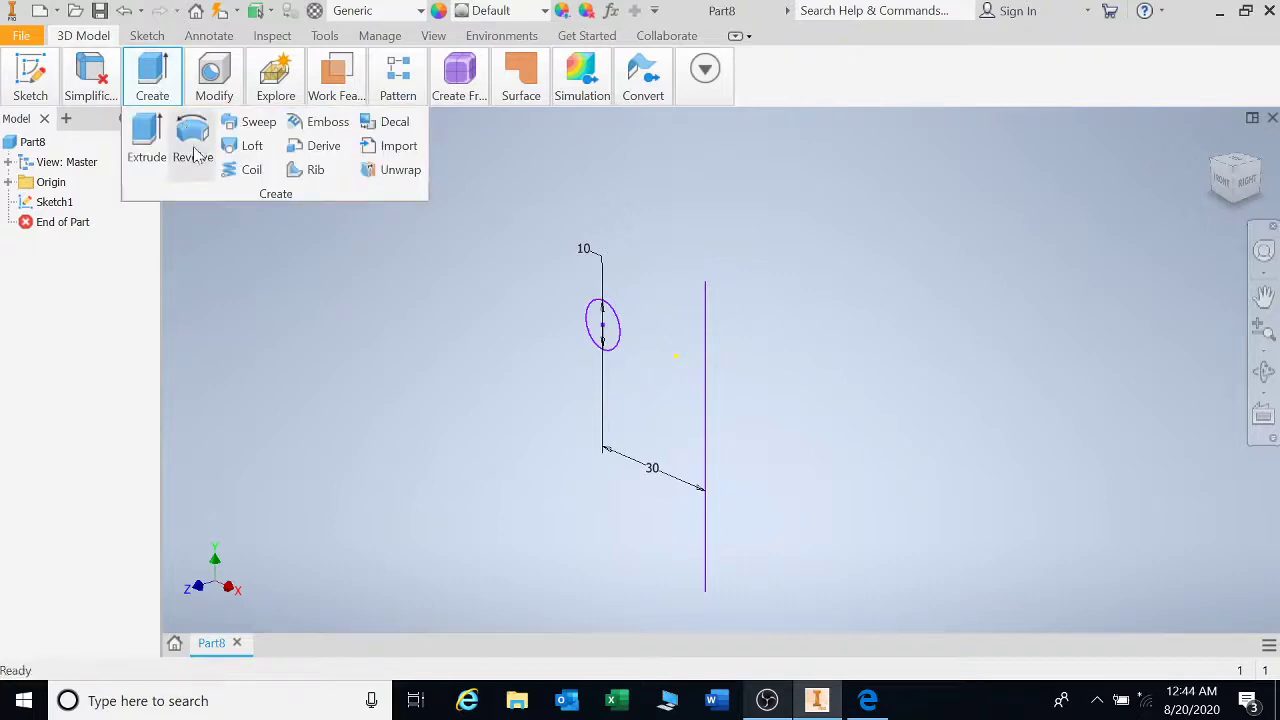
{"action": "left_click", "coordinate": [246, 170]}
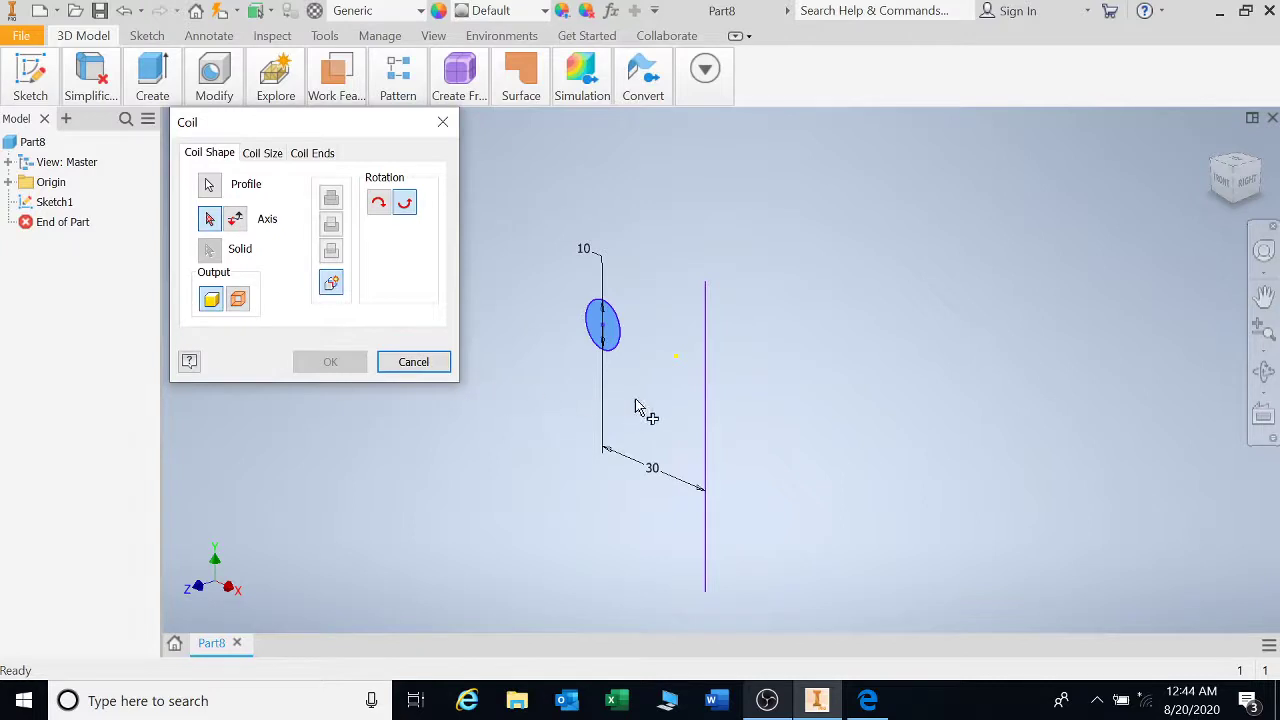
{"action": "left_click", "coordinate": [411, 362]}
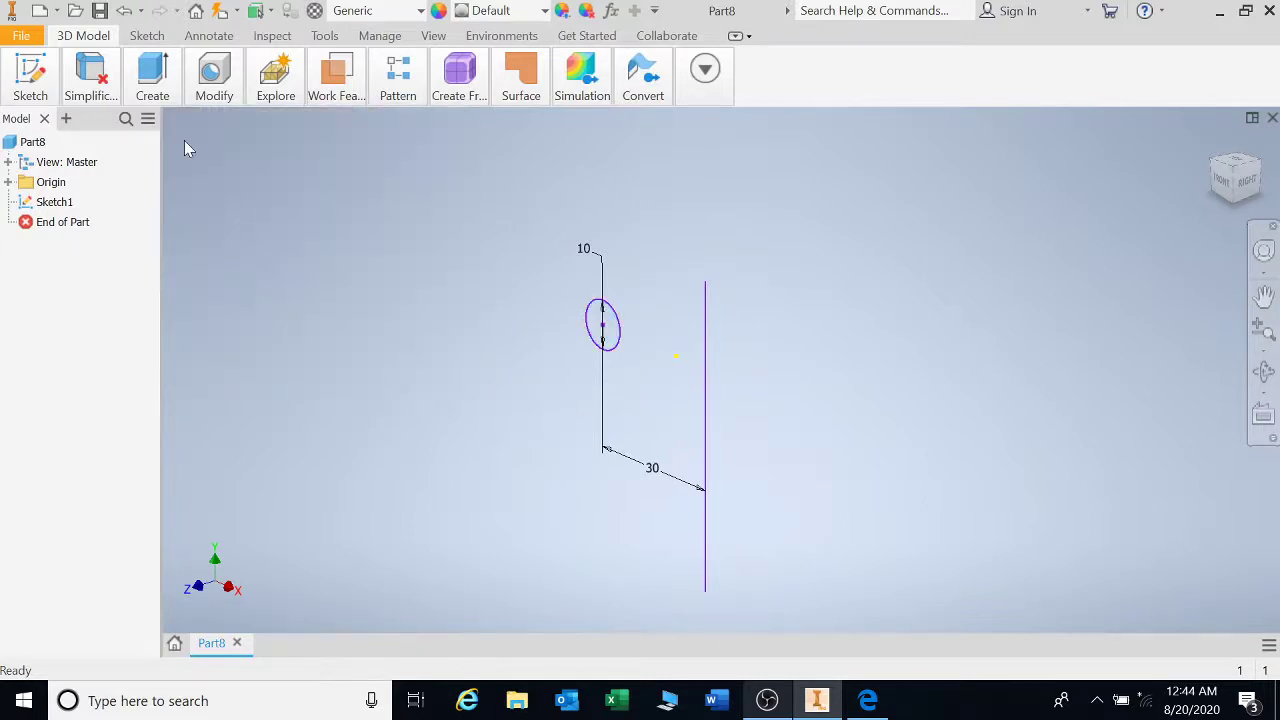
{"action": "right_click", "coordinate": [471, 179]}
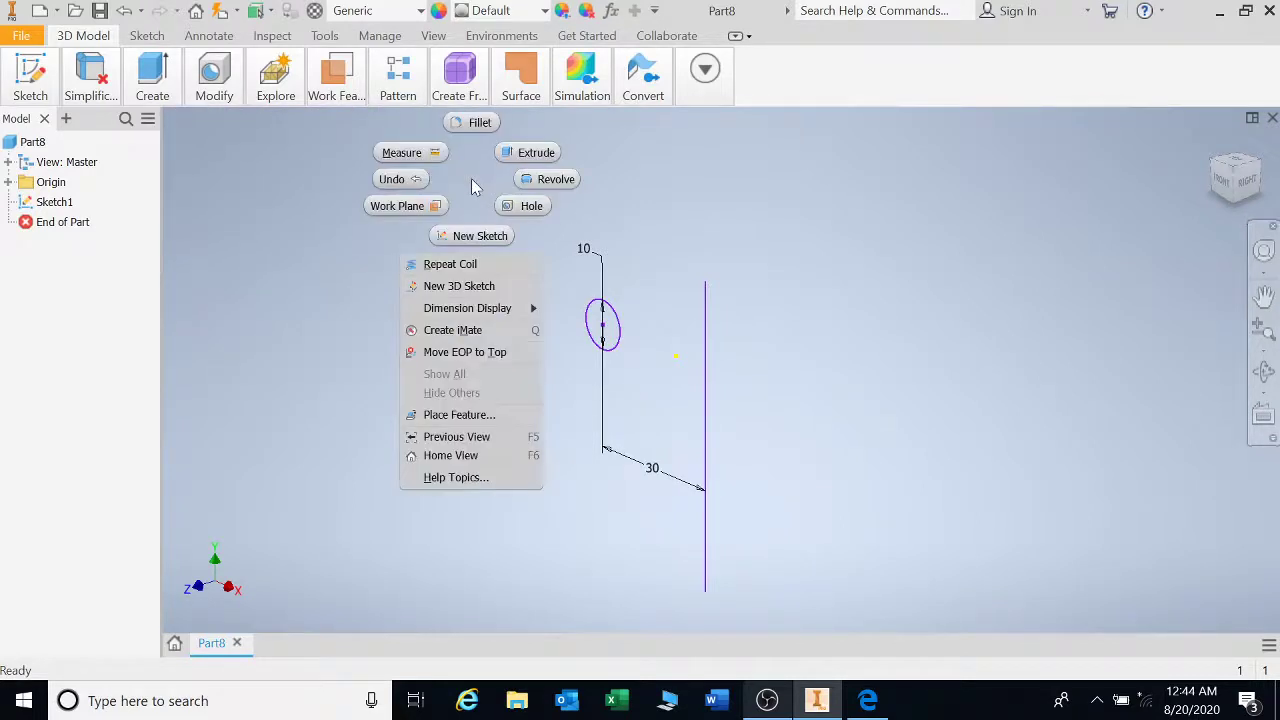
{"action": "key", "text": "Escape"}
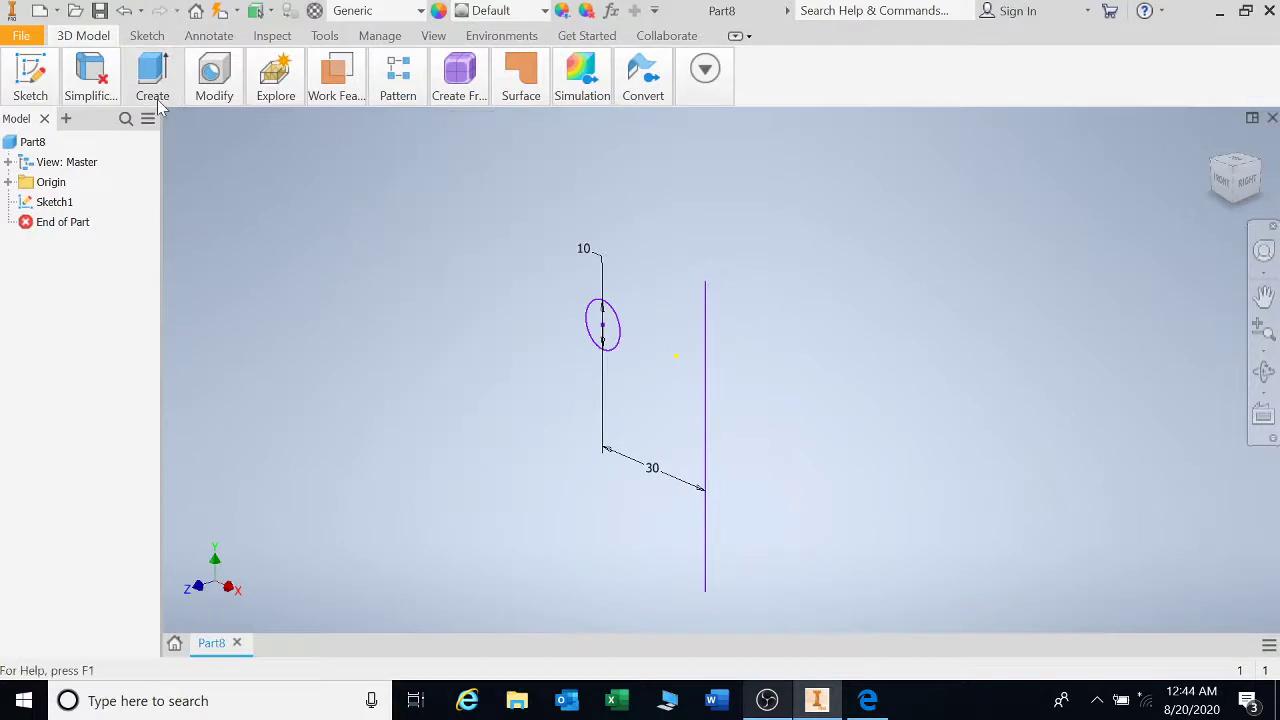
- Start a Coil with the circle as profile and the vertical line as axis
{"action": "left_click", "coordinate": [162, 100]}
{"action": "left_click", "coordinate": [252, 172]}
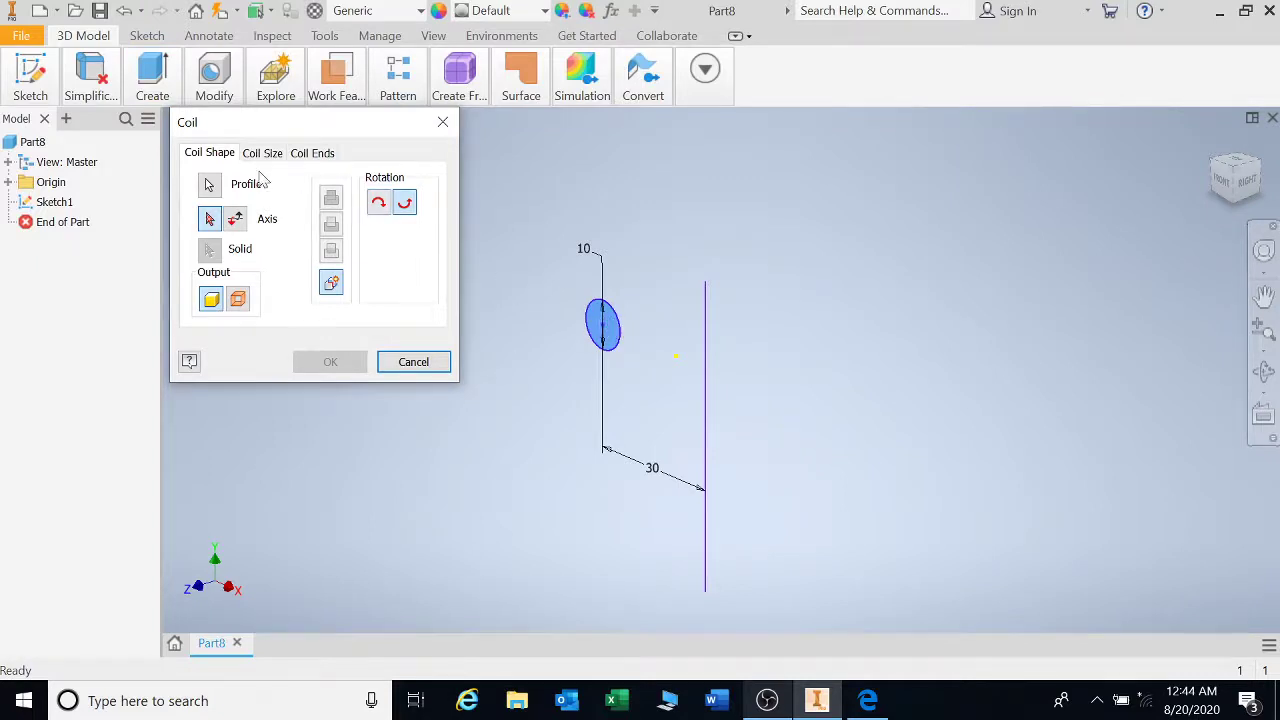
{"action": "left_click", "coordinate": [210, 186]}
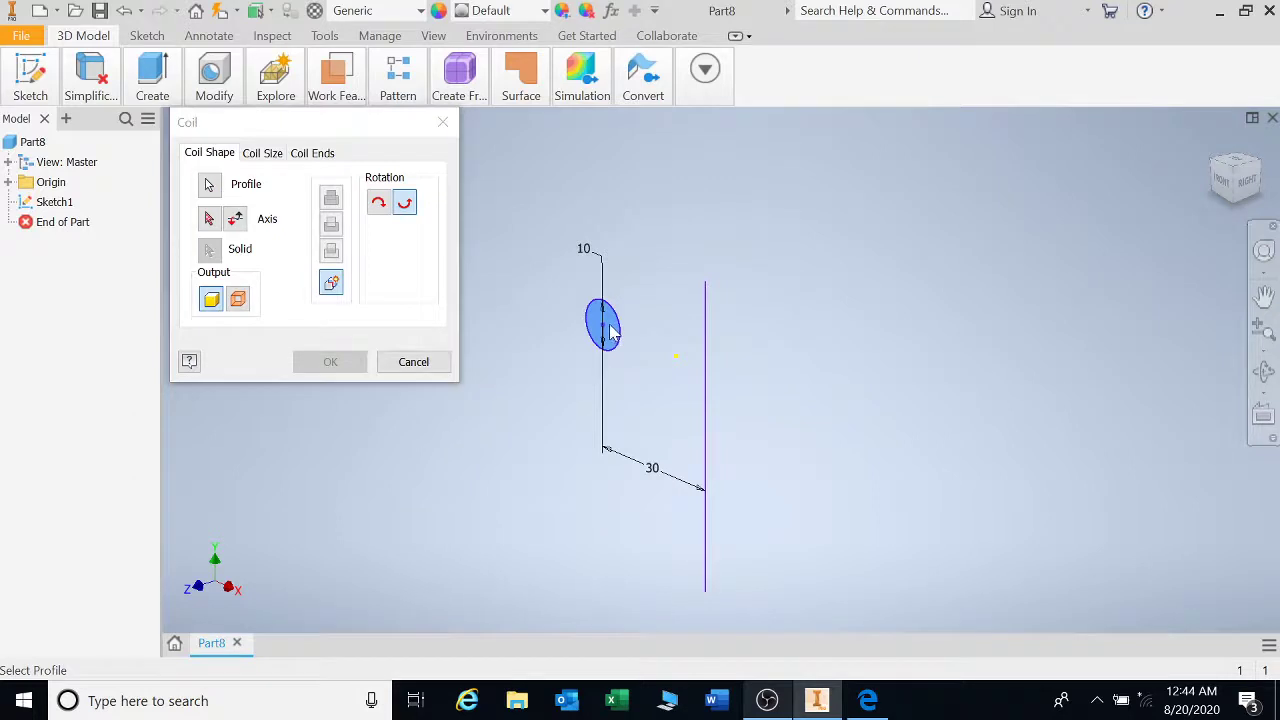
{"action": "left_click", "coordinate": [210, 220]}
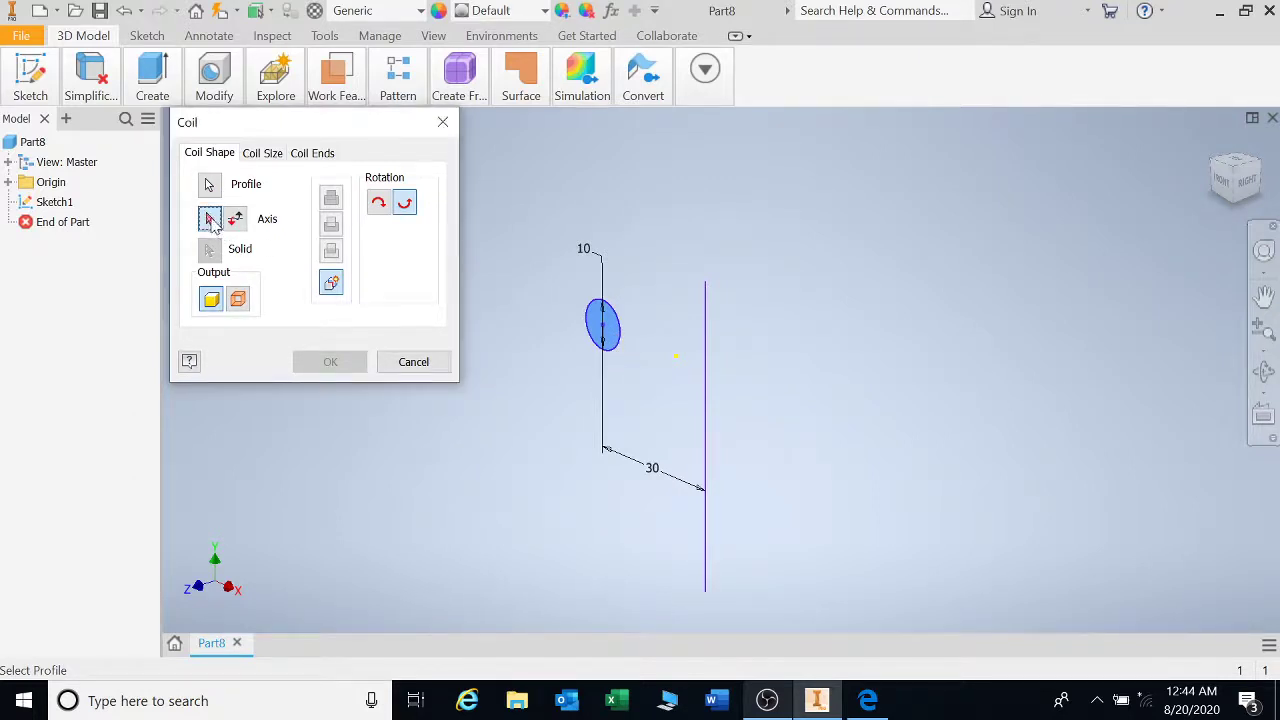
{"action": "left_click", "coordinate": [212, 222]}
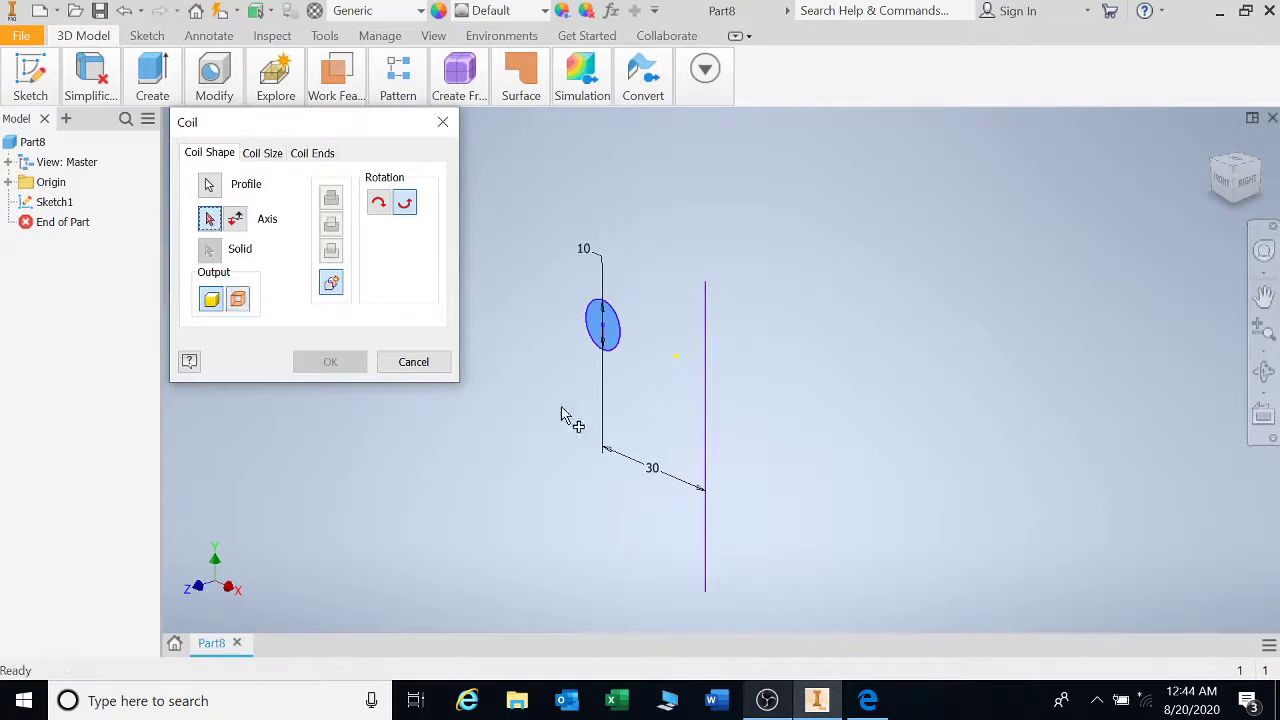
{"action": "left_click", "coordinate": [705, 371]}
{"action": "left_click", "coordinate": [705, 375]}
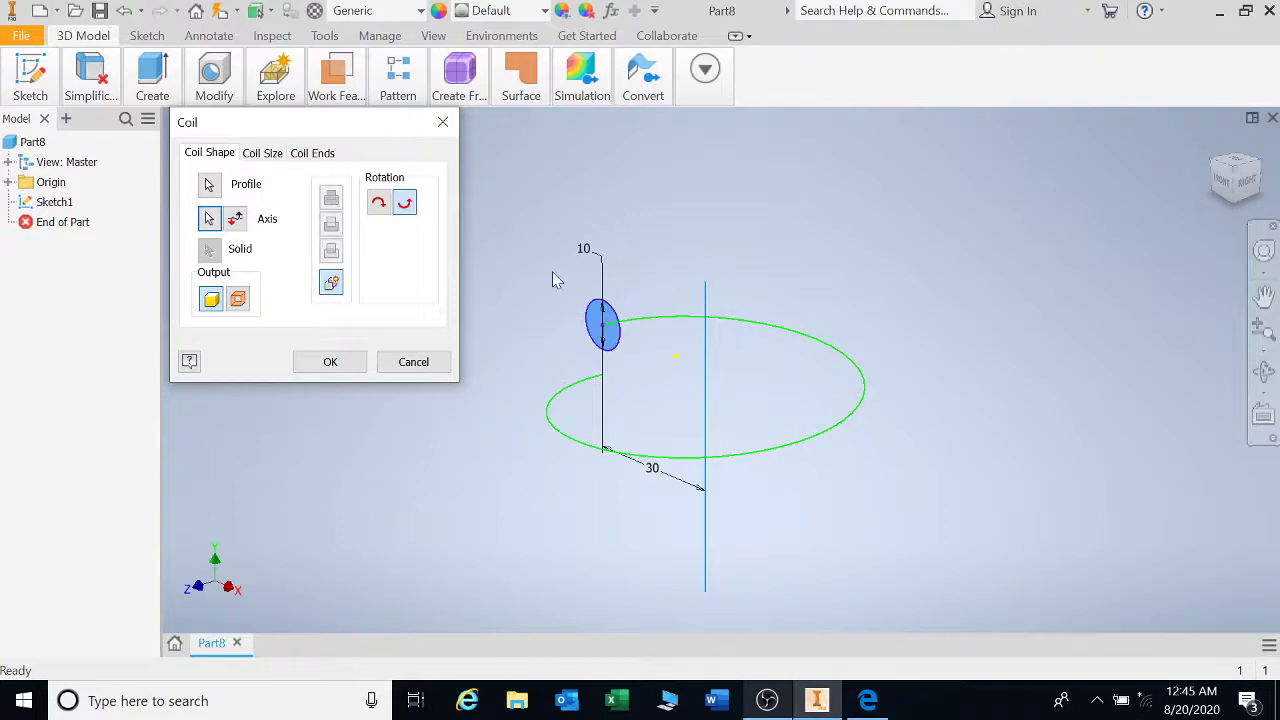
- Flip the coil's direction along the vertical axis until it faces the desired way
{"action": "left_click", "coordinate": [235, 219]}
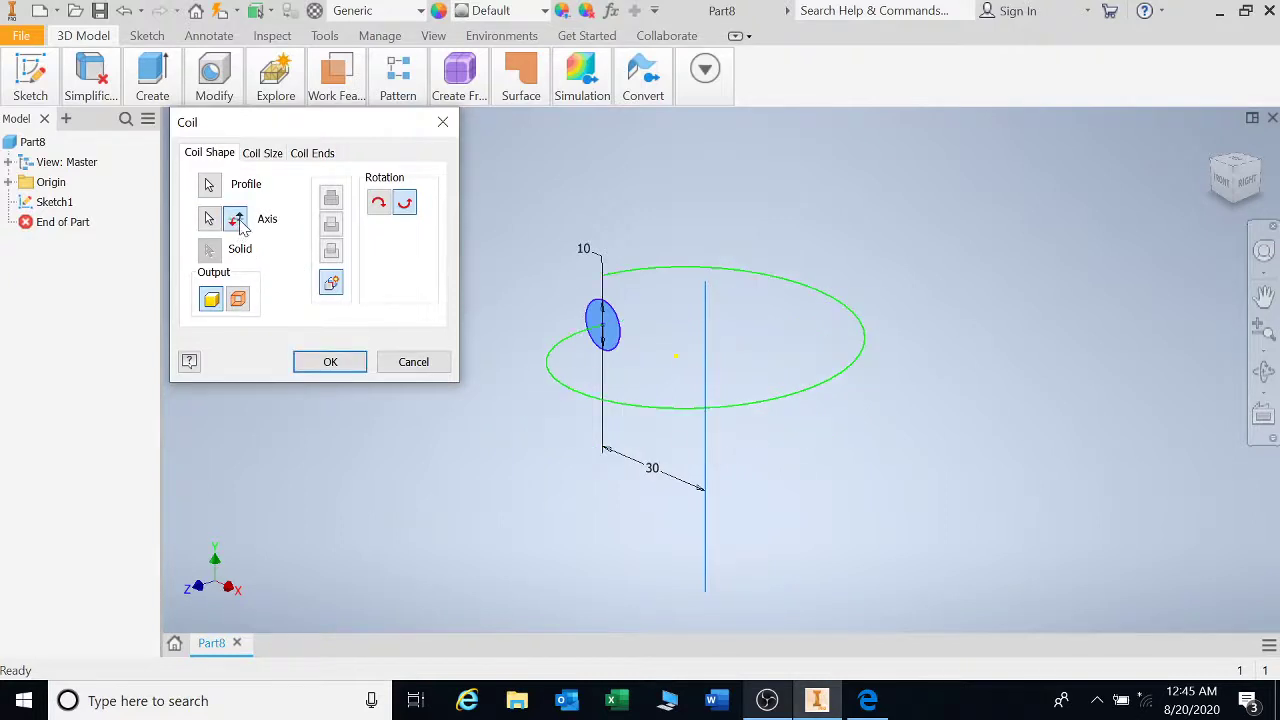
{"action": "left_click", "coordinate": [235, 219]}
{"action": "left_click", "coordinate": [235, 219]}
{"action": "left_click", "coordinate": [236, 220]}
{"action": "left_click", "coordinate": [236, 220]}
{"action": "left_click", "coordinate": [236, 220]}
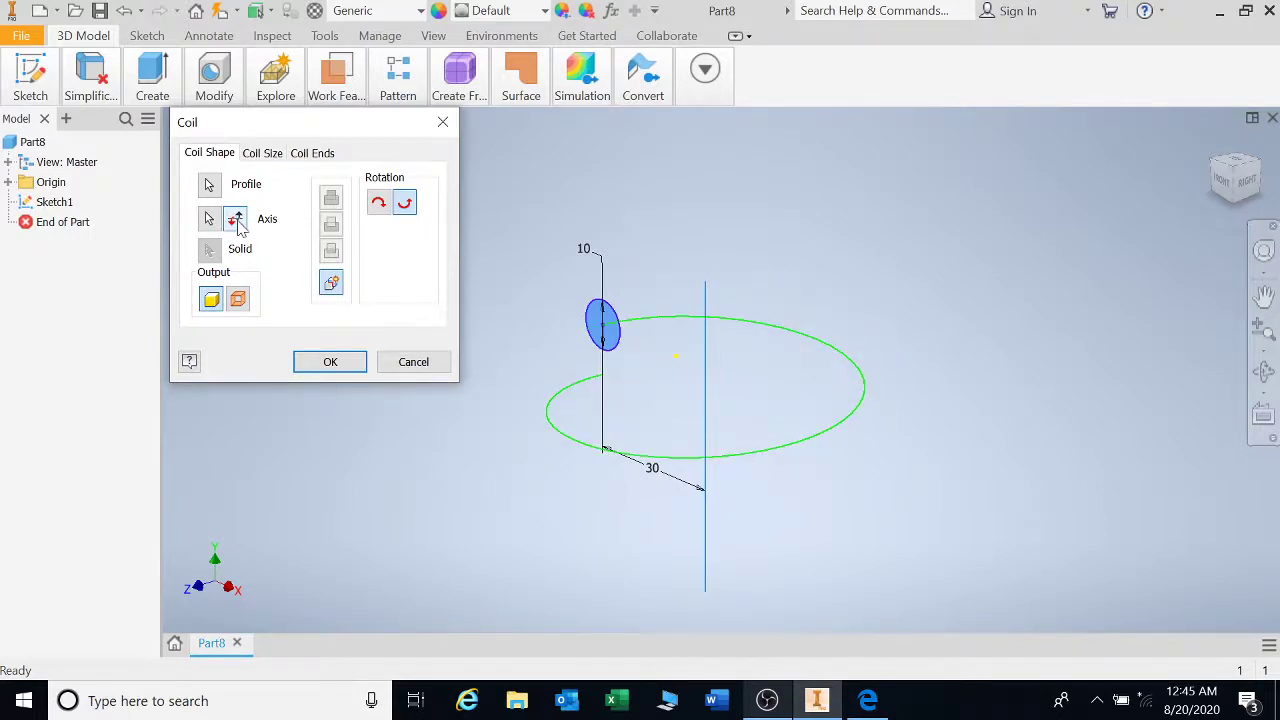
{"action": "left_click", "coordinate": [266, 155]}
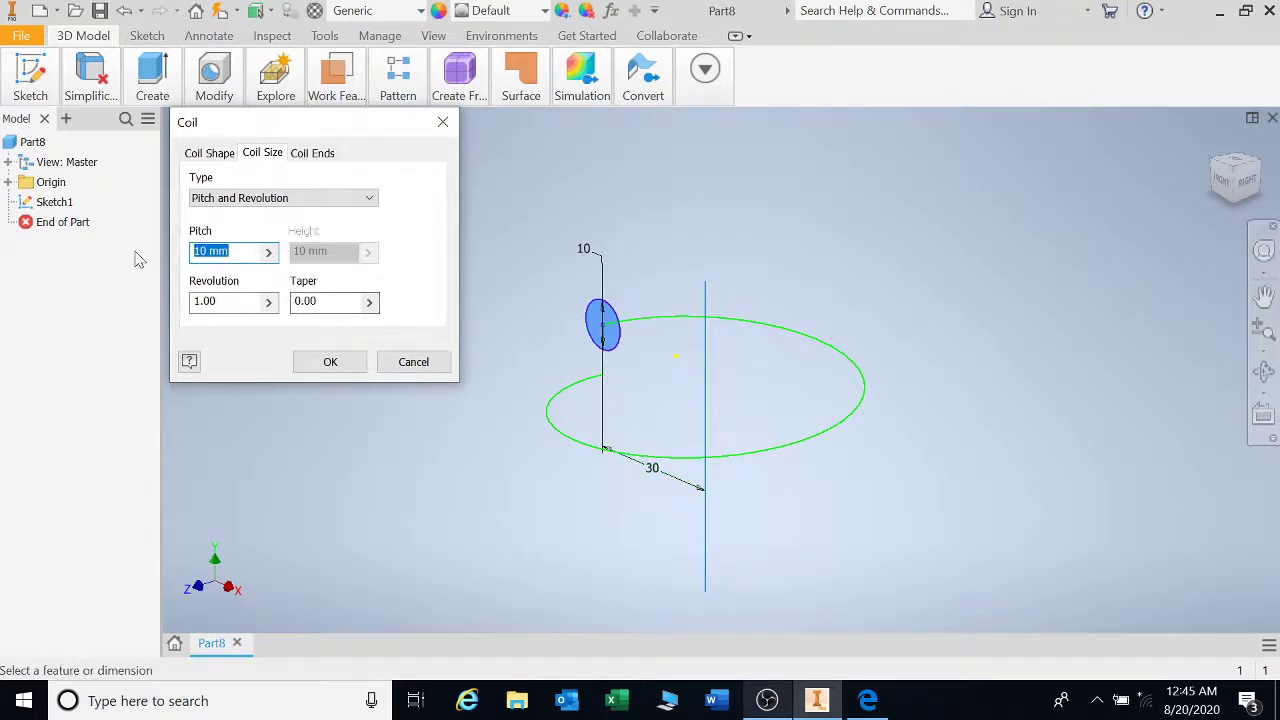
- Set the coil pitch to 20 mm, revolutions to 5, and taper to 0
{"action": "type", "text": "15"}
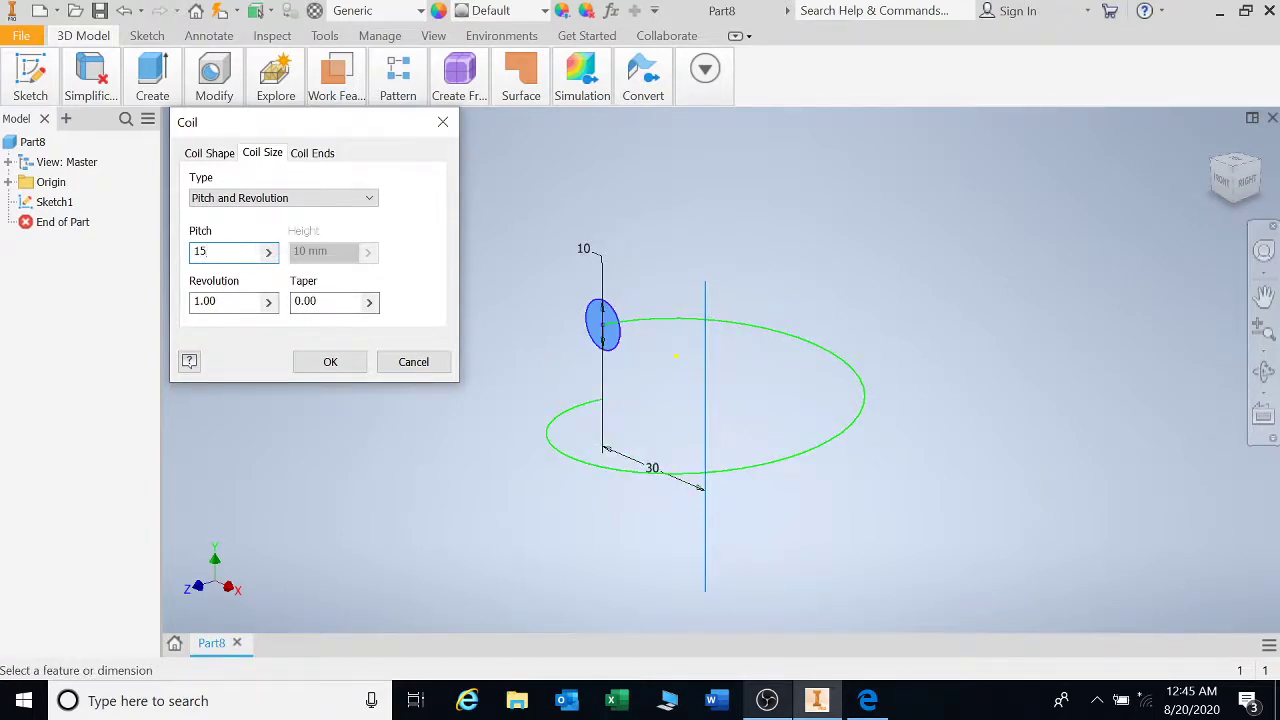
{"action": "key", "text": "BackSpace"}
{"action": "key", "text": "BackSpace"}
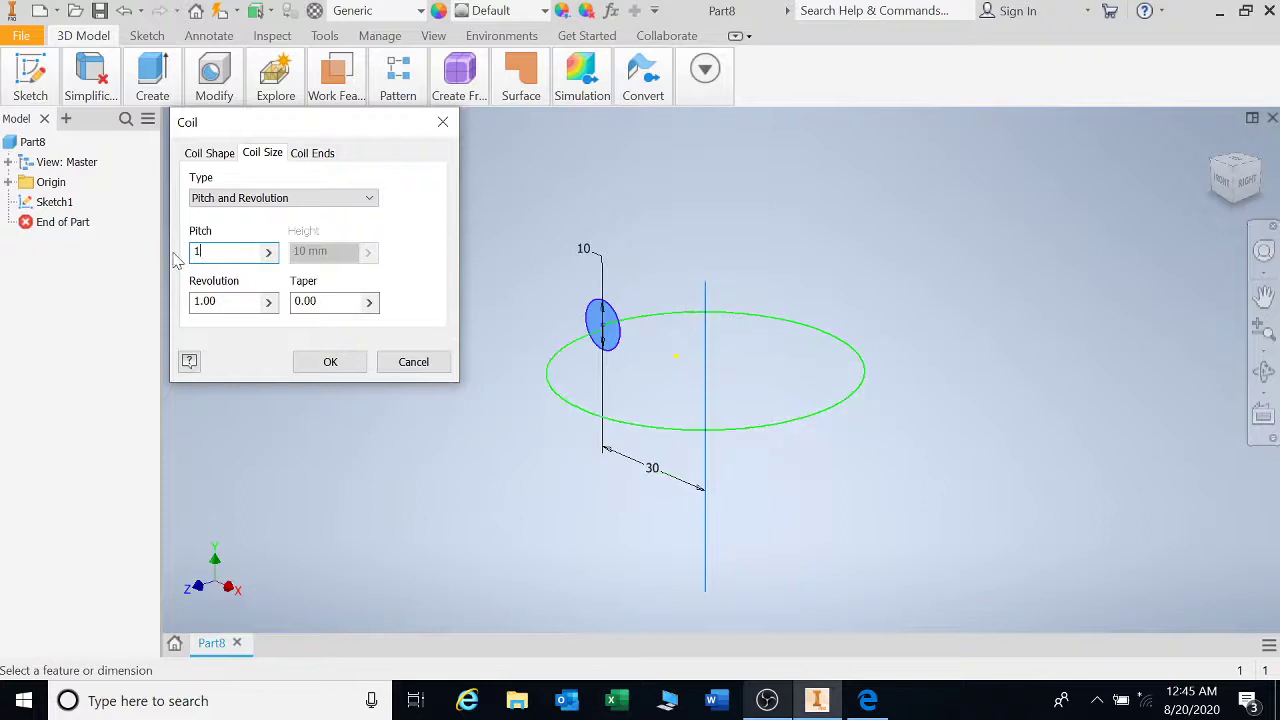
{"action": "type", "text": "20"}
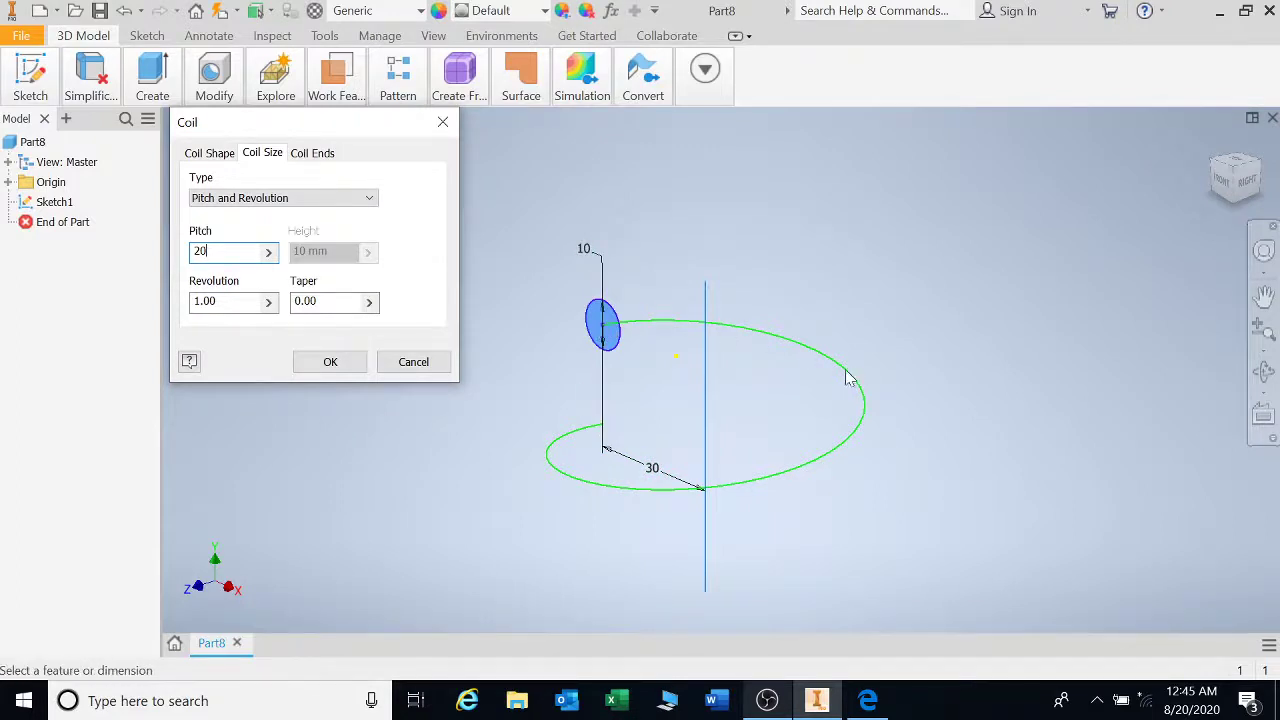
{"action": "key", "text": "Tab"}
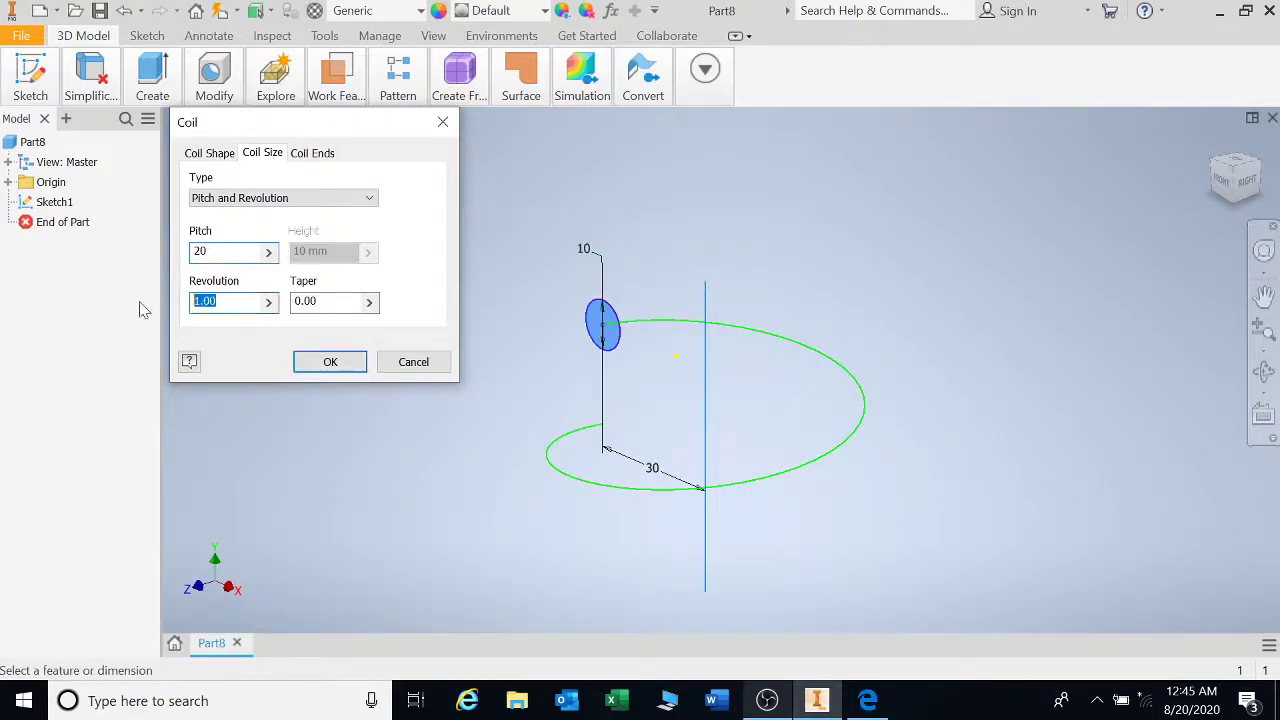
{"action": "type", "text": "5"}
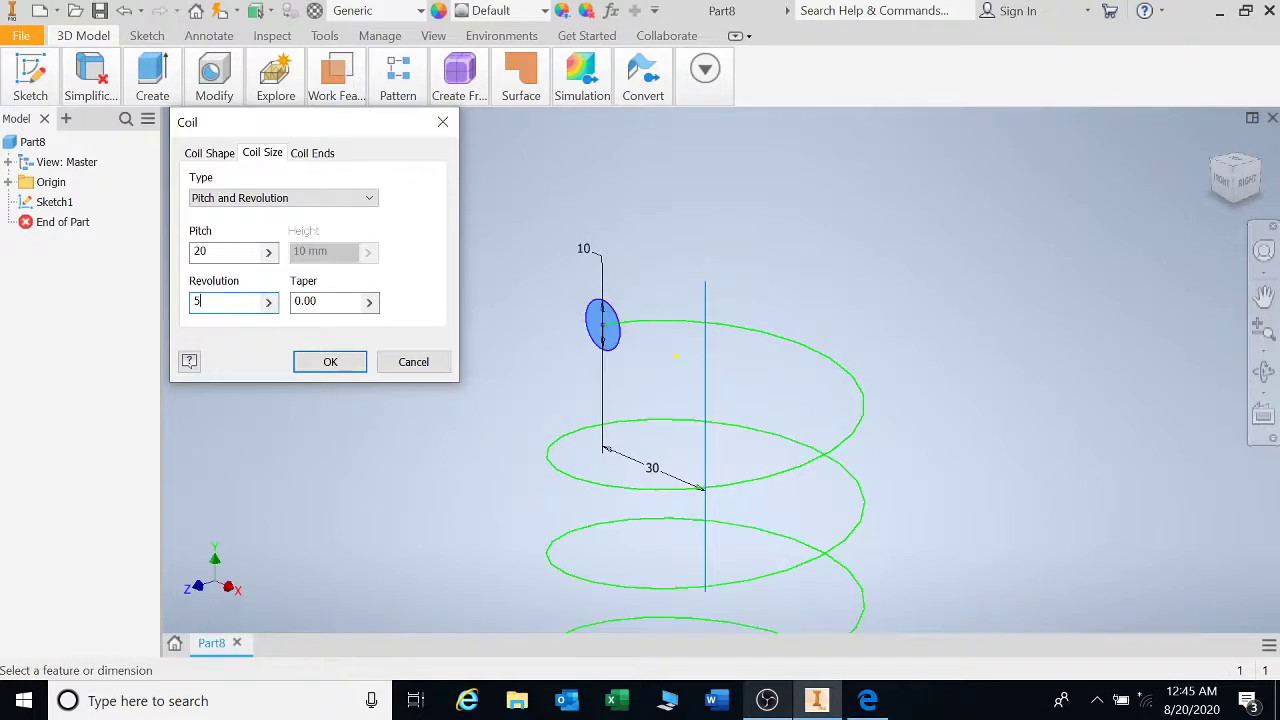
{"action": "scroll", "coordinate": [937, 360], "scroll_direction": "down", "scroll_amount": 3}
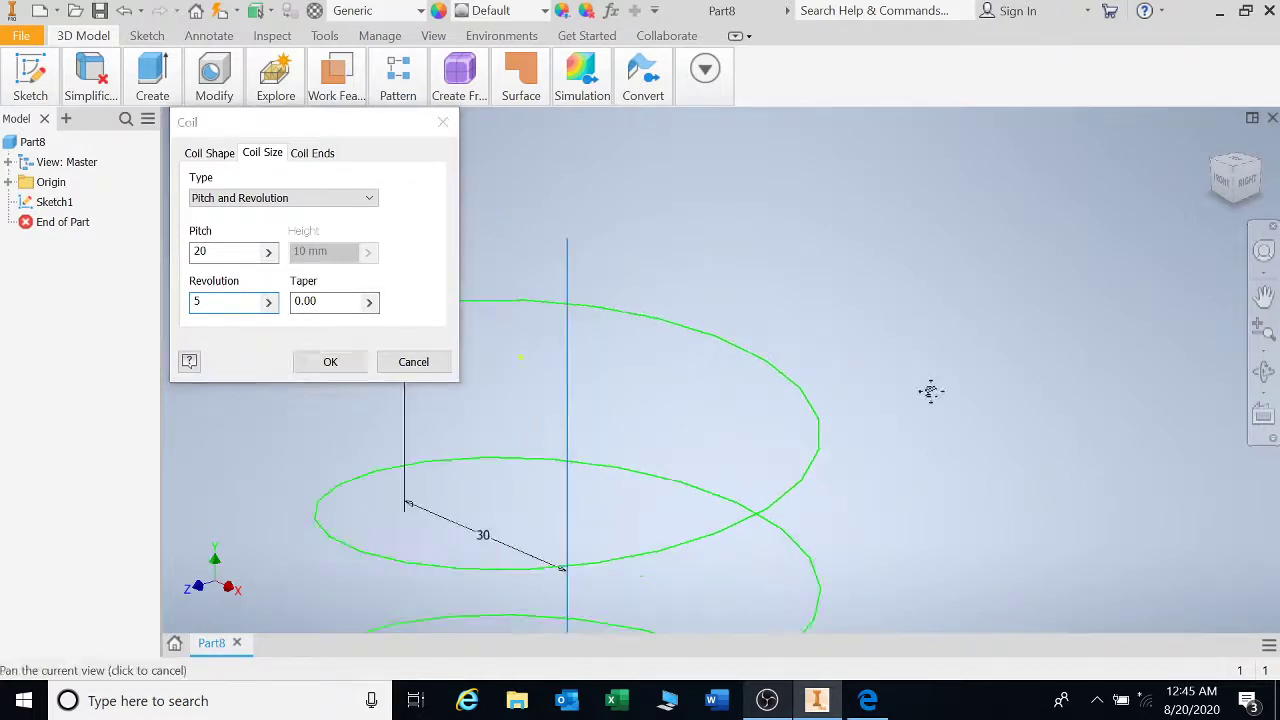
{"action": "scroll", "coordinate": [949, 294], "scroll_direction": "up", "scroll_amount": 6}
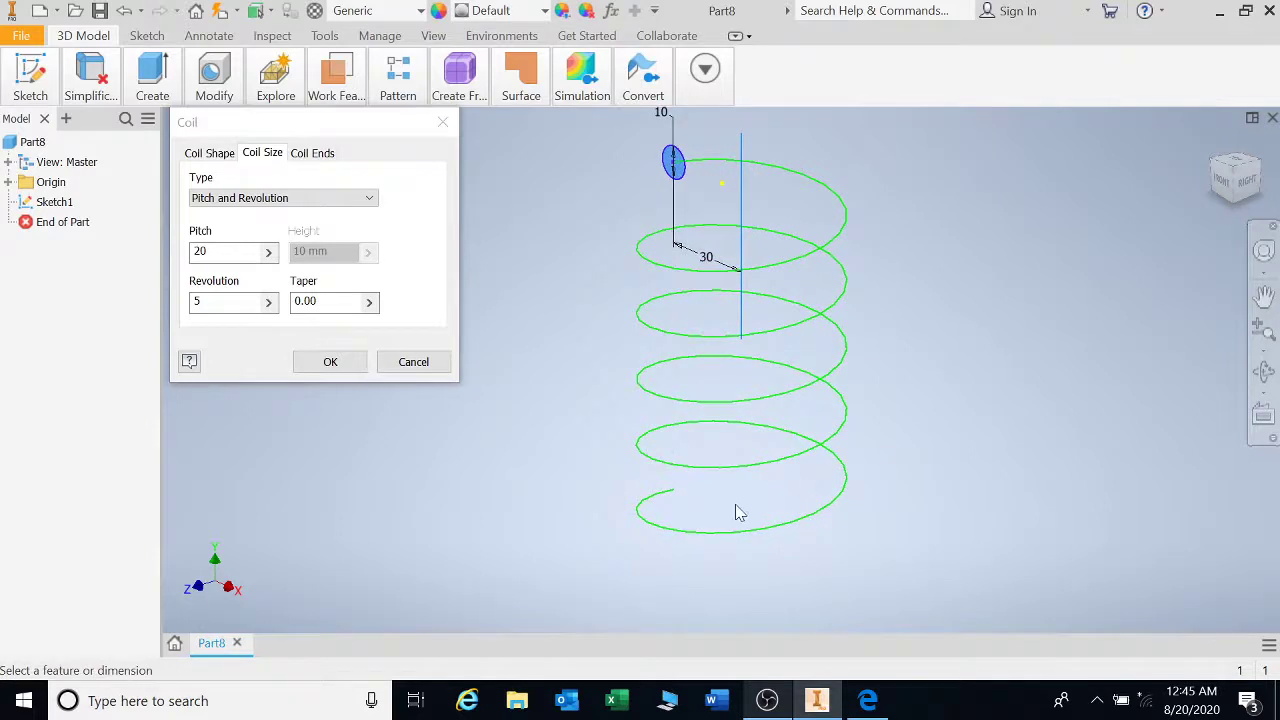
{"action": "left_click", "coordinate": [327, 302]}
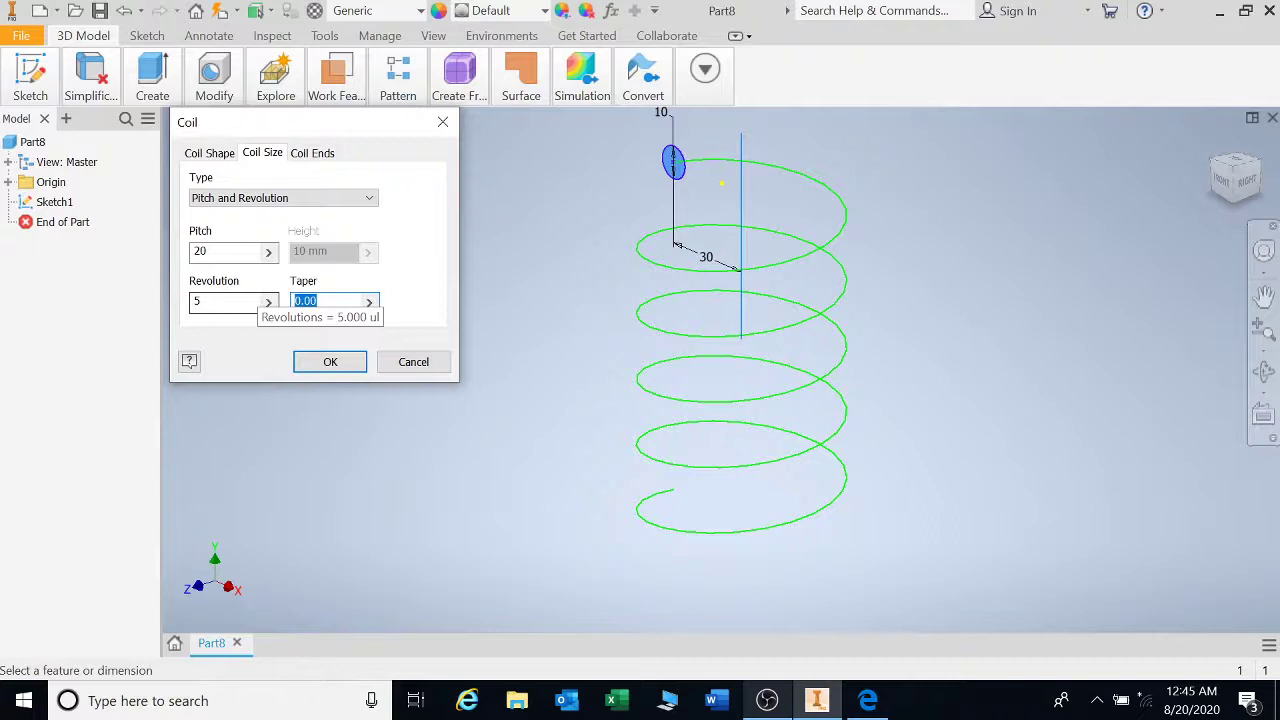
{"action": "type", "text": "10"}
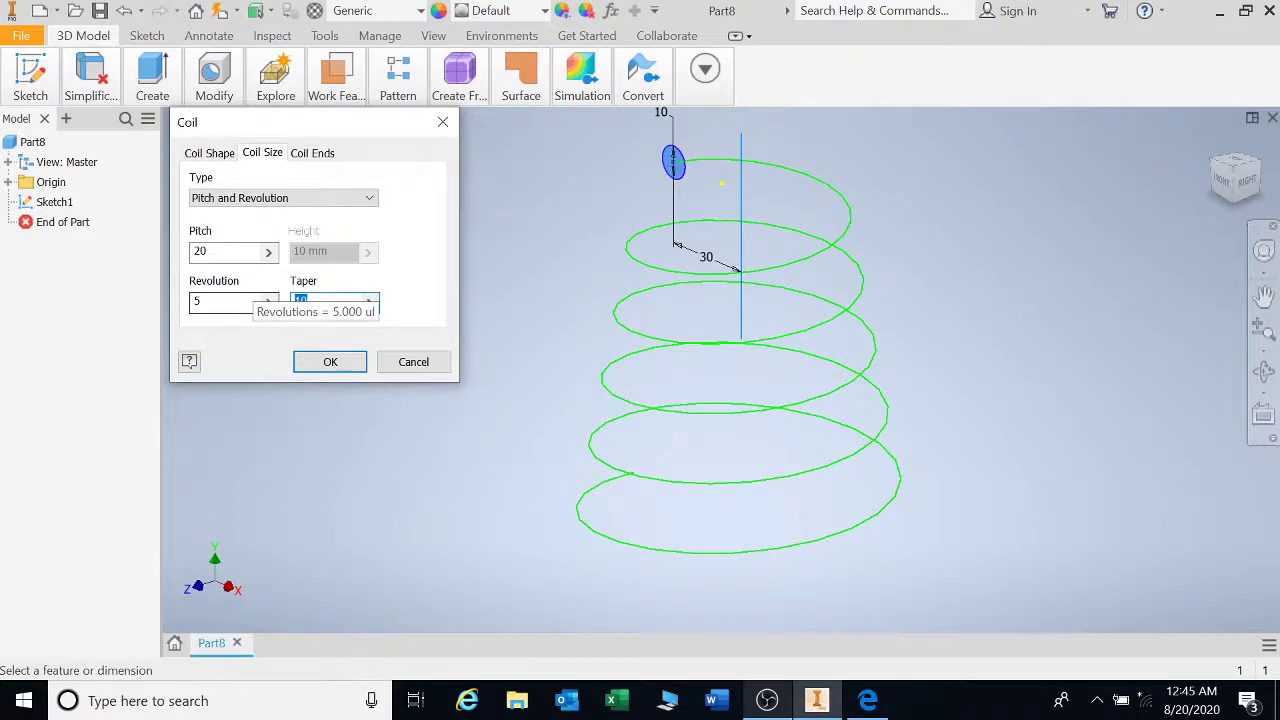
{"action": "type", "text": "0"}
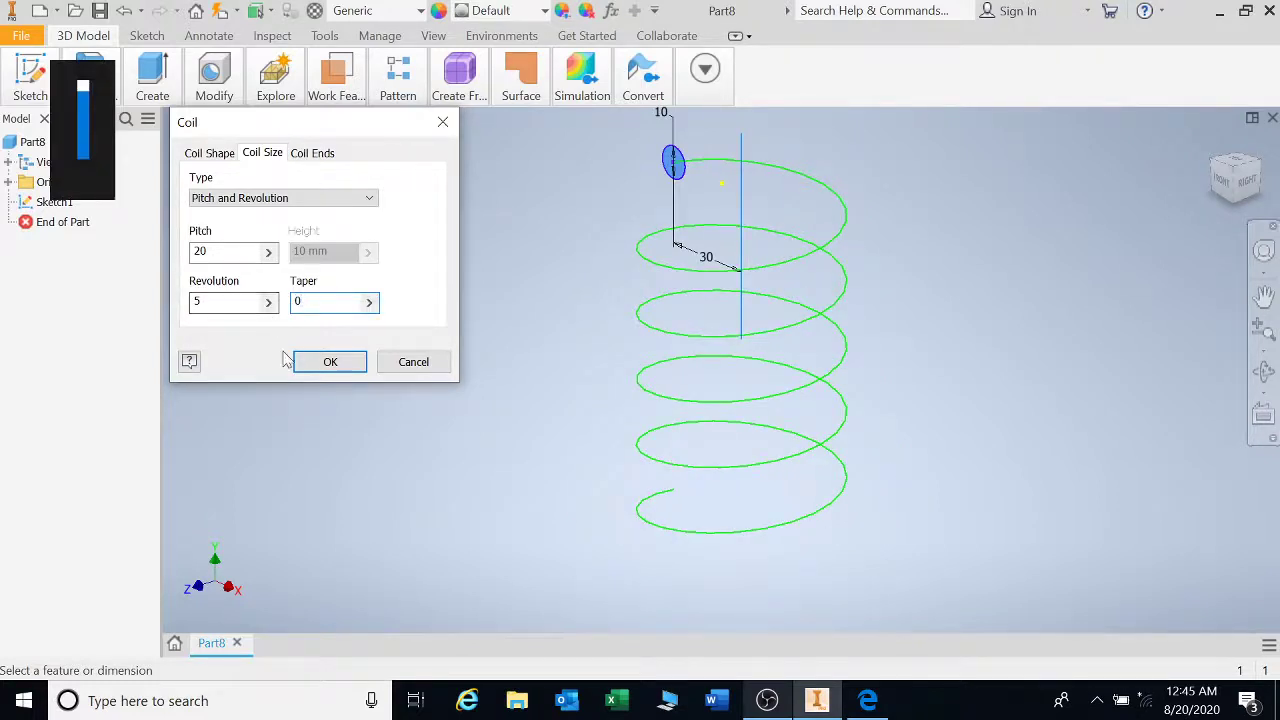
- Set both the coil's start and end to Flat
{"action": "left_click", "coordinate": [318, 153]}
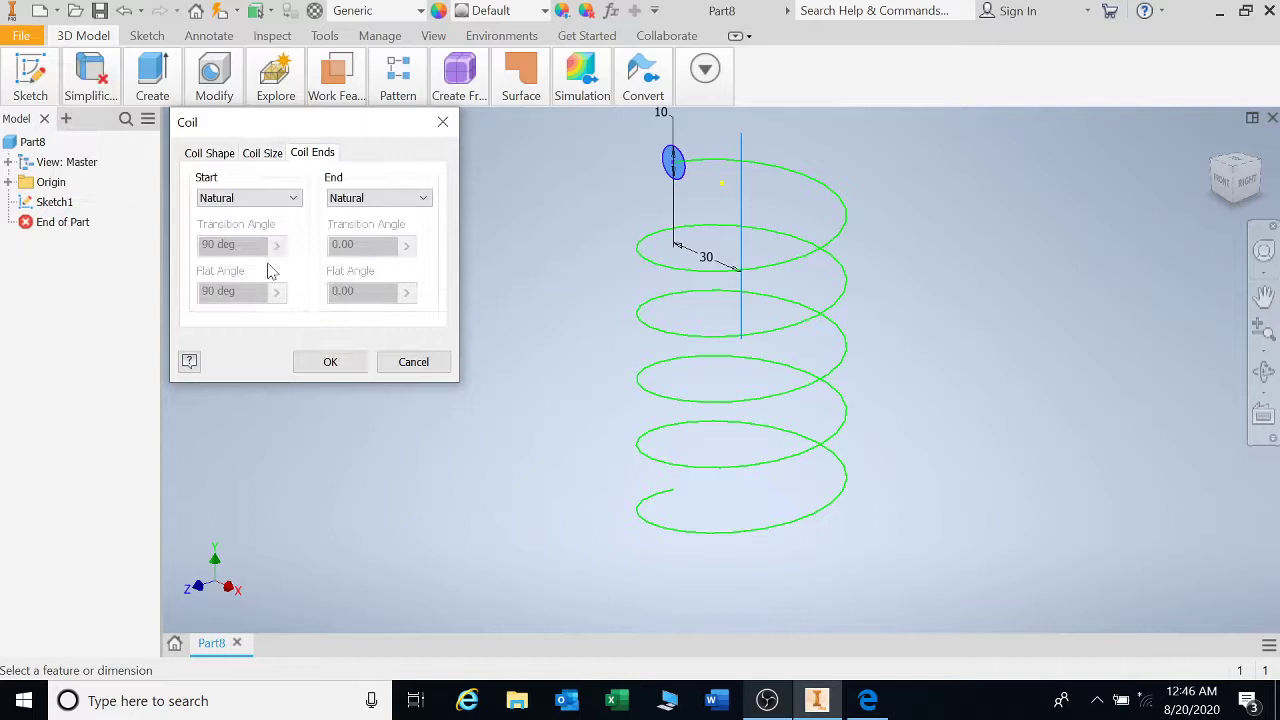
{"action": "left_click", "coordinate": [296, 200]}
{"action": "left_click", "coordinate": [263, 229]}
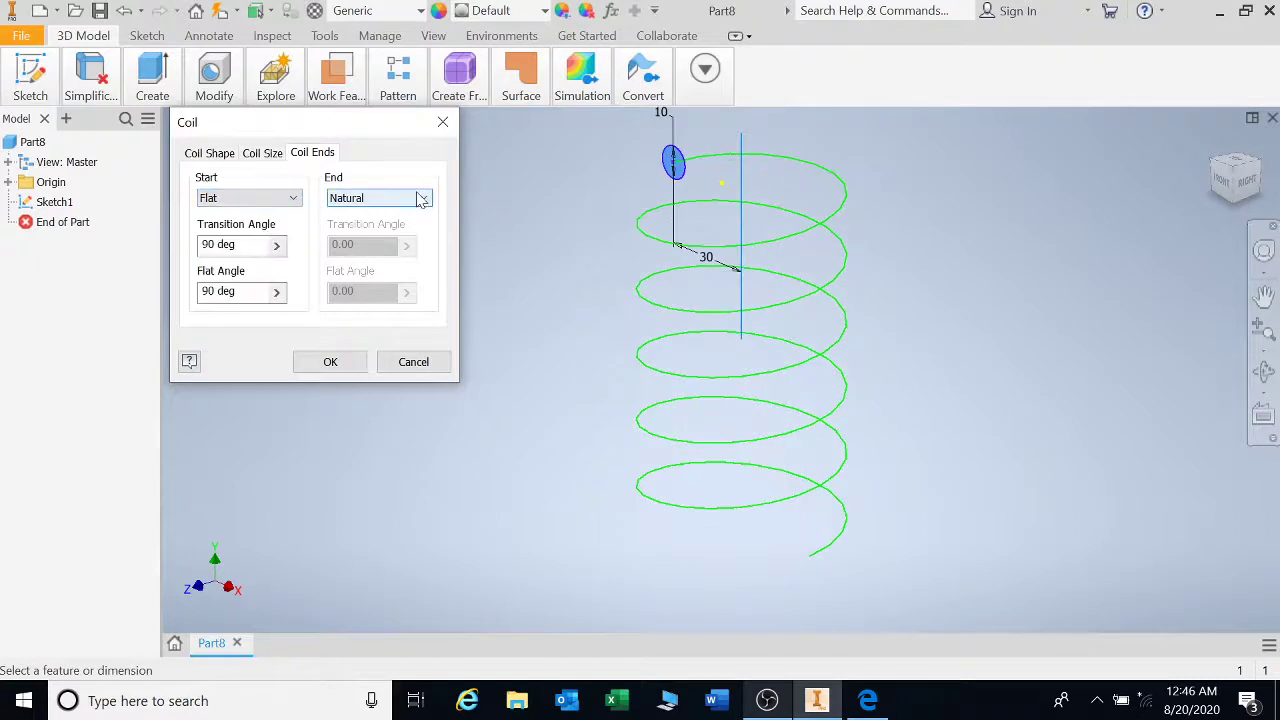
{"action": "left_click", "coordinate": [421, 200]}
{"action": "left_click", "coordinate": [385, 228]}
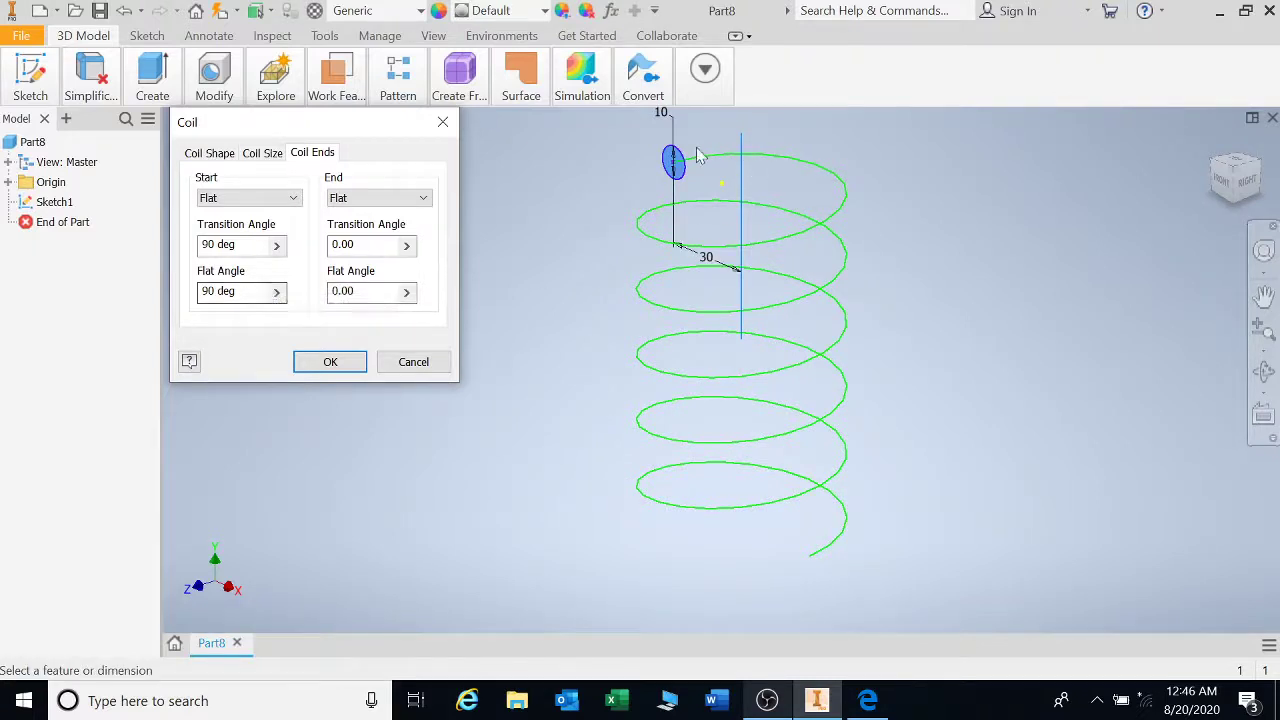
- Set start flat angle 0, and start and end transition angles to 180 deg
{"action": "left_click", "coordinate": [230, 291]}
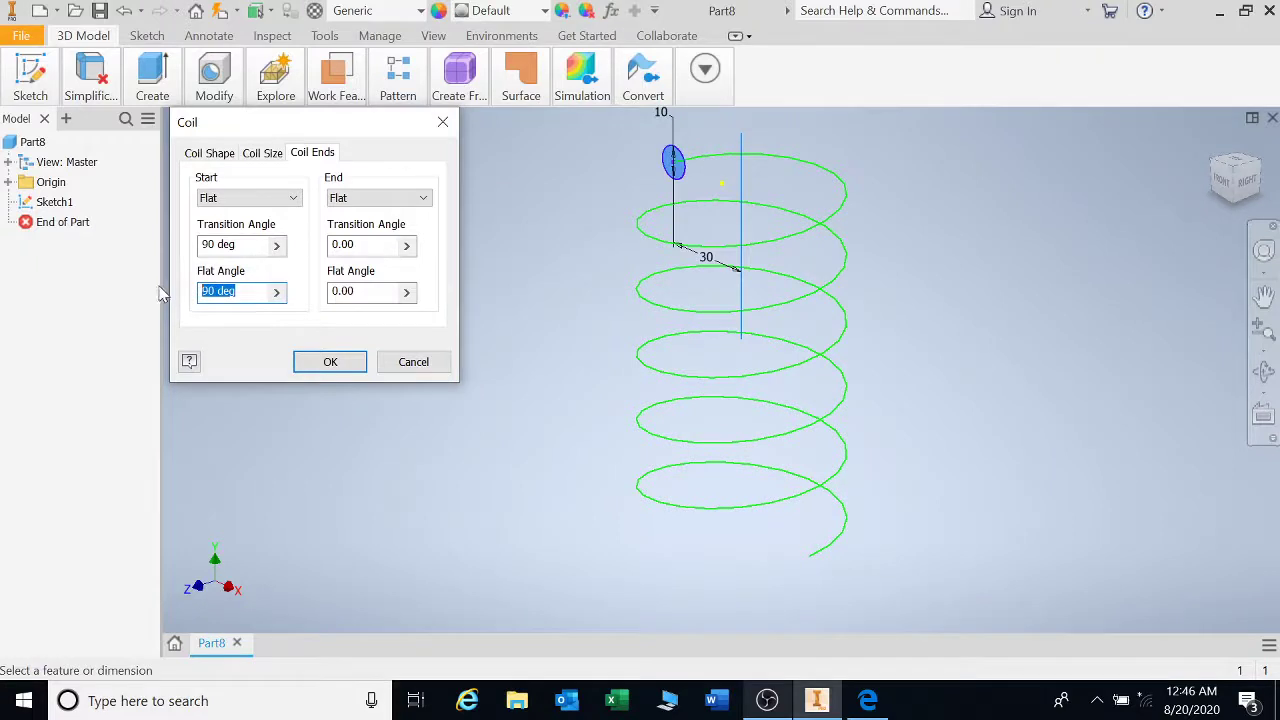
{"action": "type", "text": "0"}
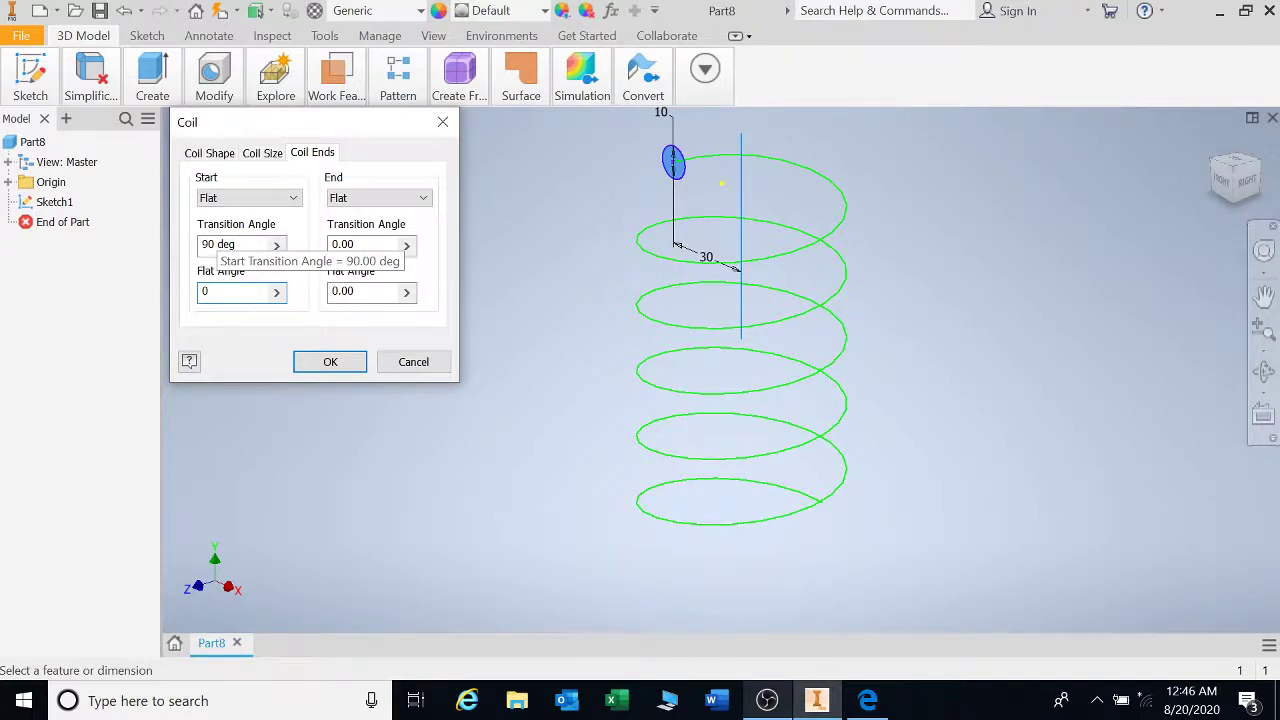
{"action": "double_click", "coordinate": [208, 244]}
{"action": "type", "text": "1"}
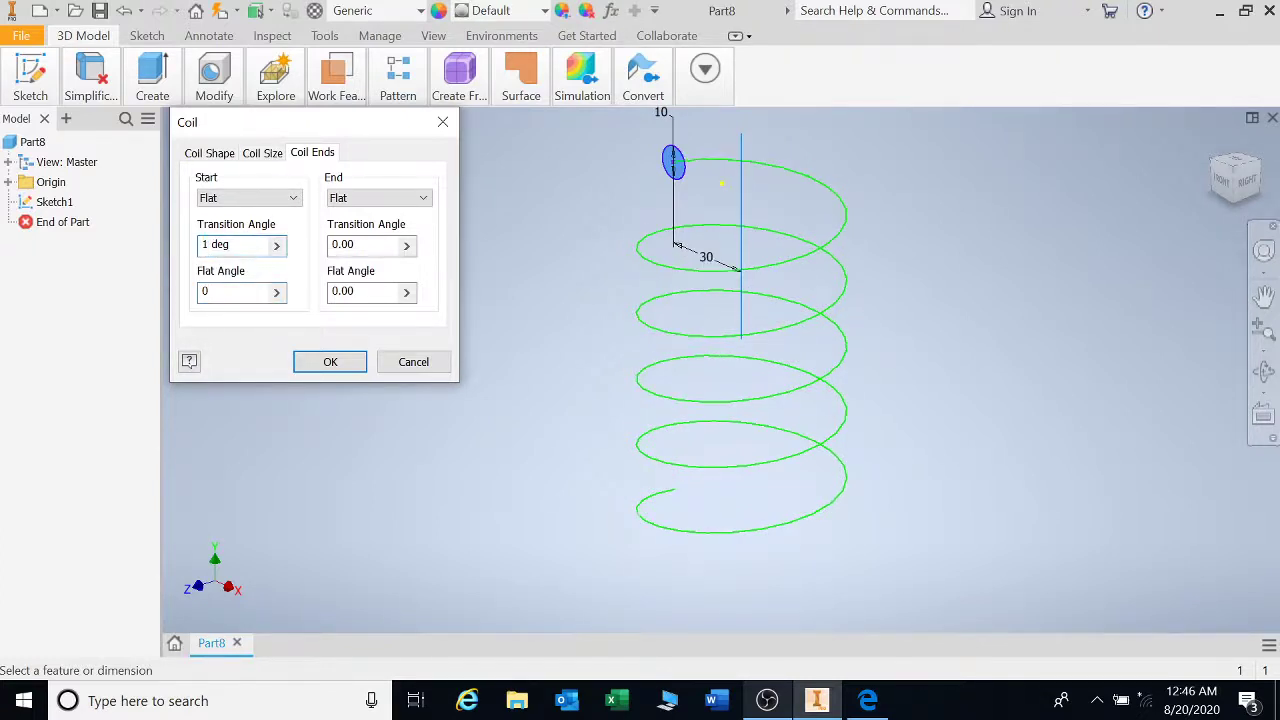
{"action": "type", "text": "80"}
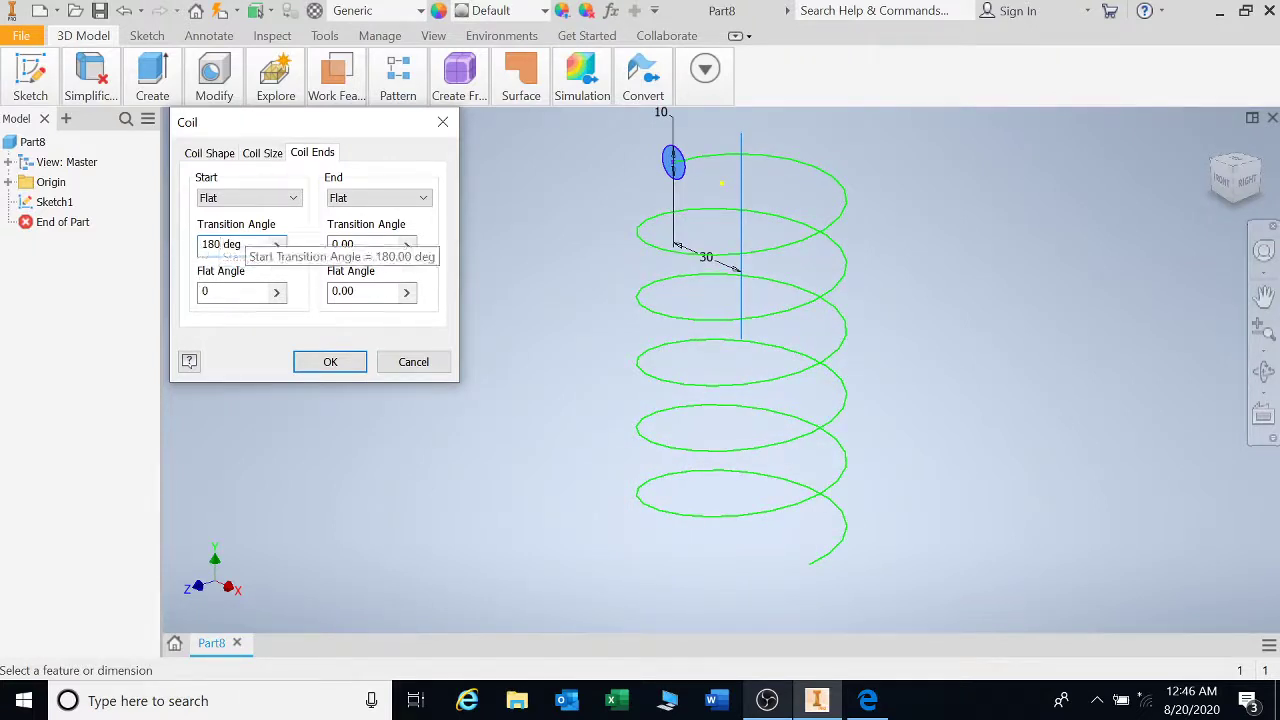
{"action": "key", "text": "Tab"}
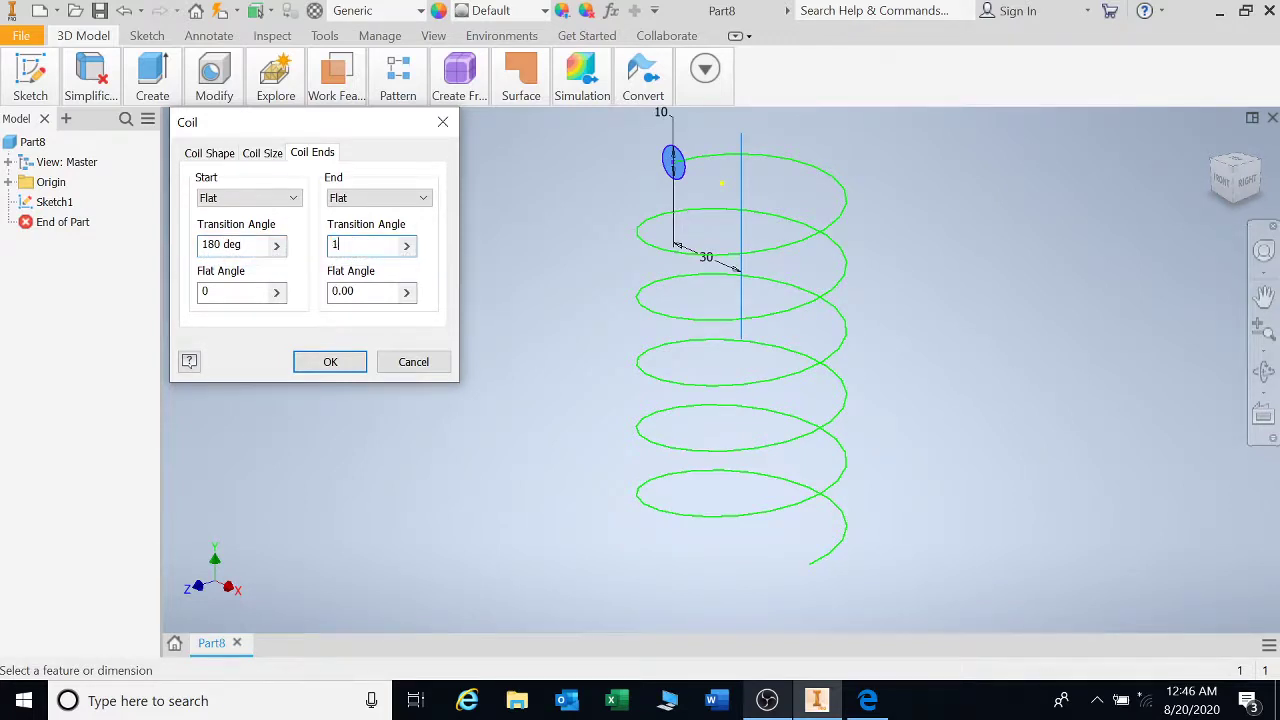
{"action": "type", "text": "180"}
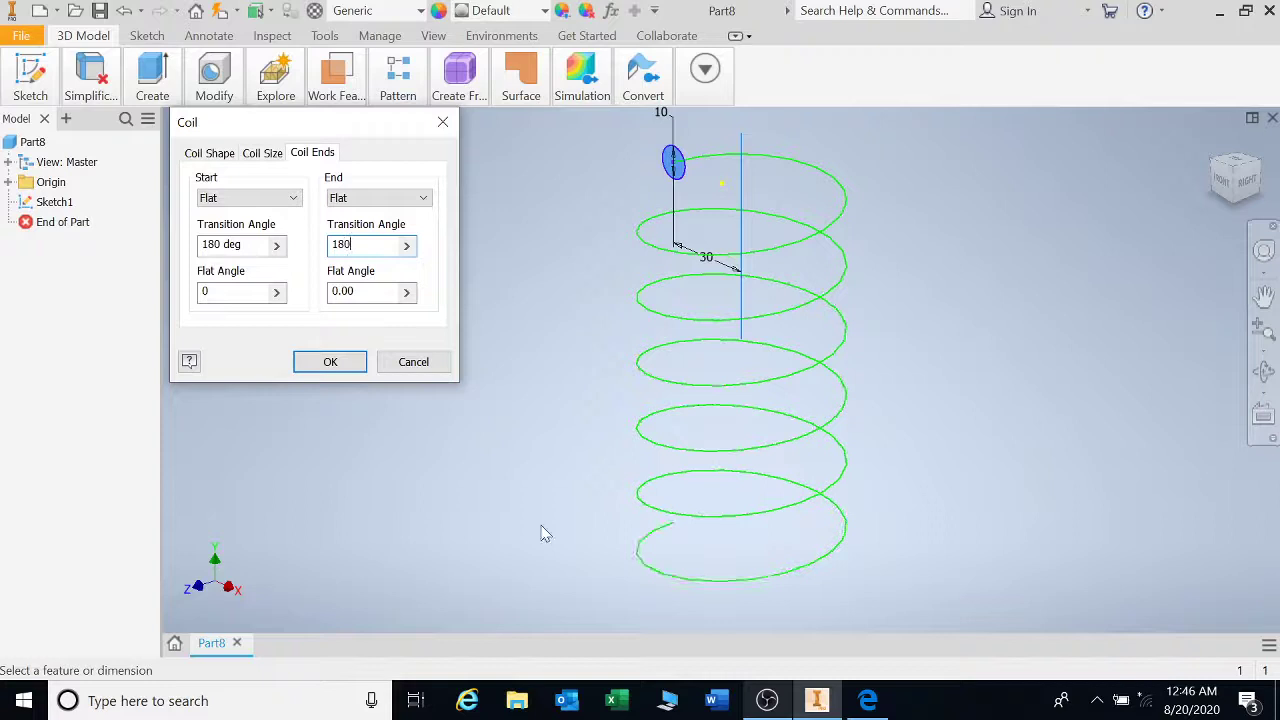
- Orbit to inspect the helix preview, then accept the coil settings with OK
{"action": "left_click", "coordinate": [1263, 371]}
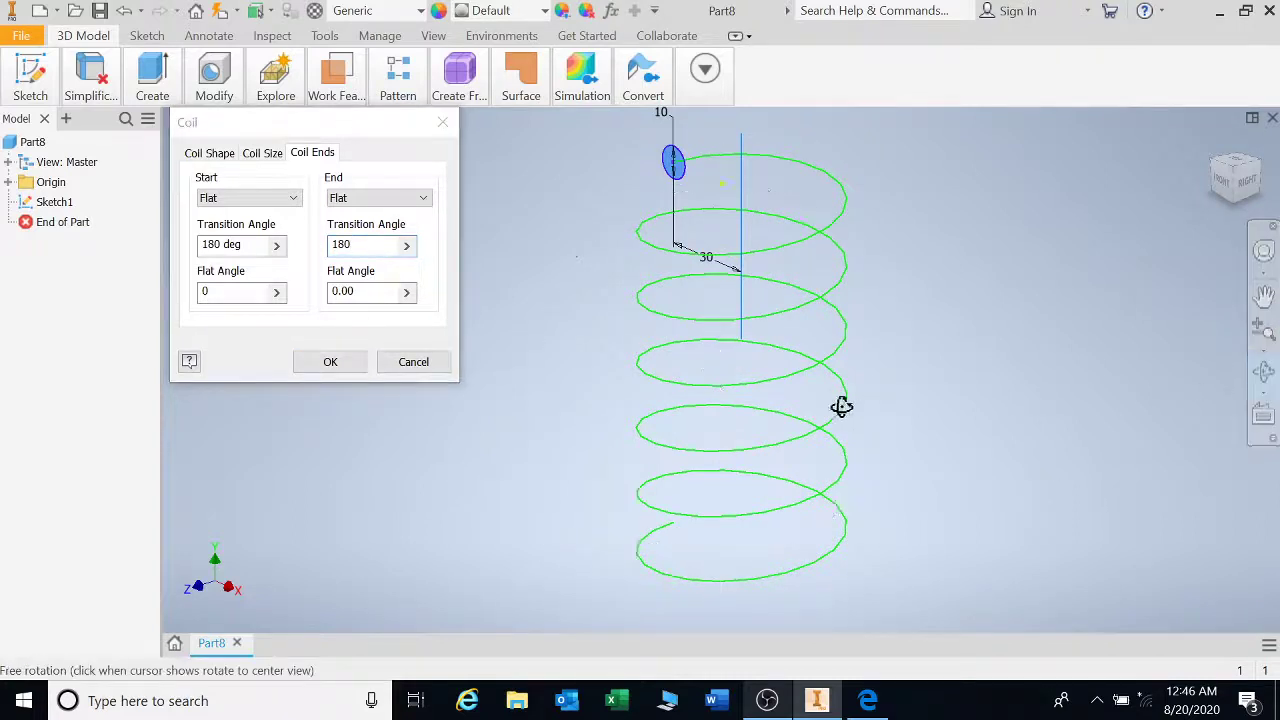
{"action": "mouse_move", "coordinate": [840, 406]}
{"action": "left_mouse_down"}
{"action": "mouse_move", "coordinate": [840, 334]}
{"action": "mouse_move", "coordinate": [909, 346]}
{"action": "mouse_move", "coordinate": [874, 336]}
{"action": "mouse_move", "coordinate": [846, 373]}
{"action": "left_mouse_up"}
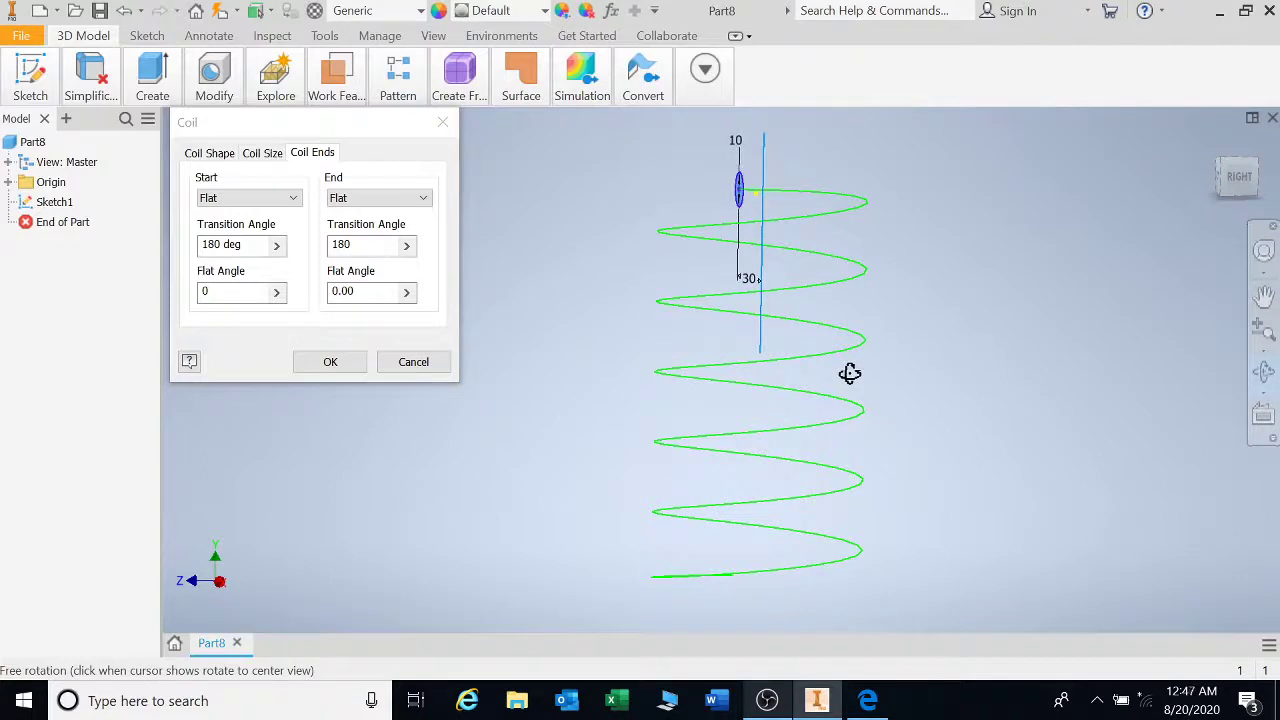
{"action": "mouse_move", "coordinate": [849, 373]}
{"action": "left_mouse_down"}
{"action": "mouse_move", "coordinate": [903, 371]}
{"action": "mouse_move", "coordinate": [825, 379]}
{"action": "left_mouse_up"}
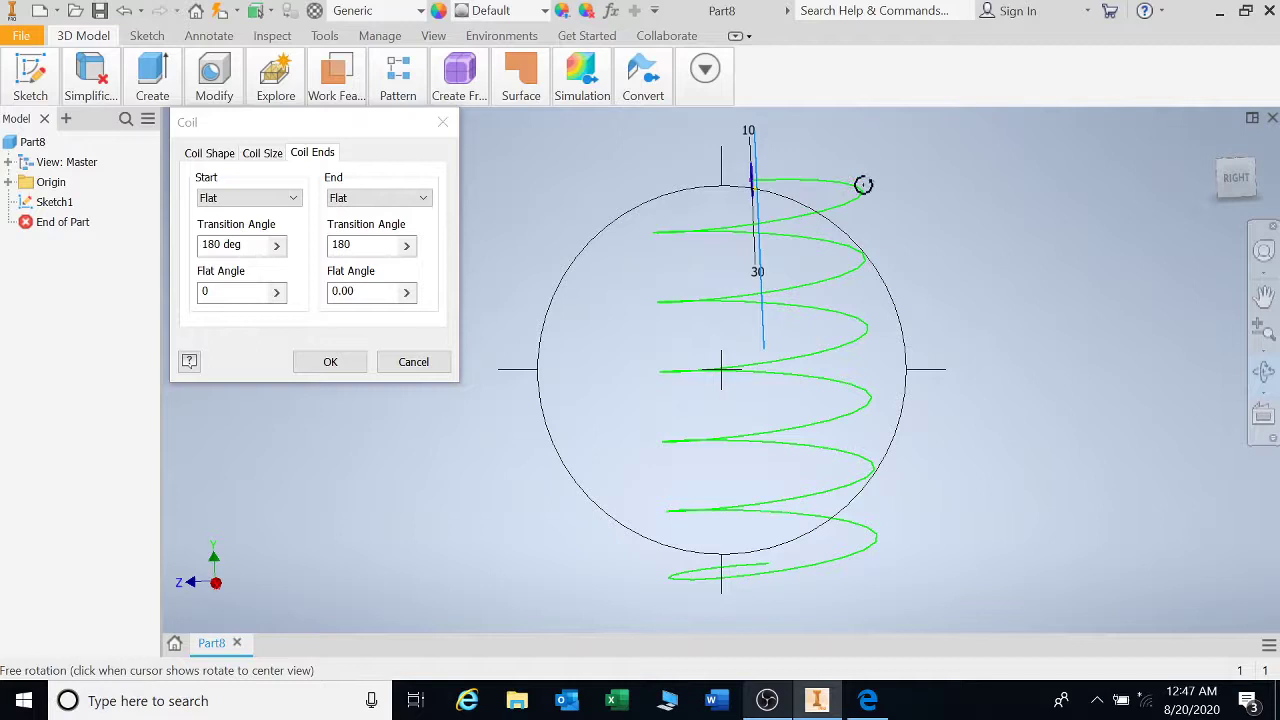
{"action": "left_click_drag", "start_coordinate": [789, 380], "coordinate": [636, 440]}
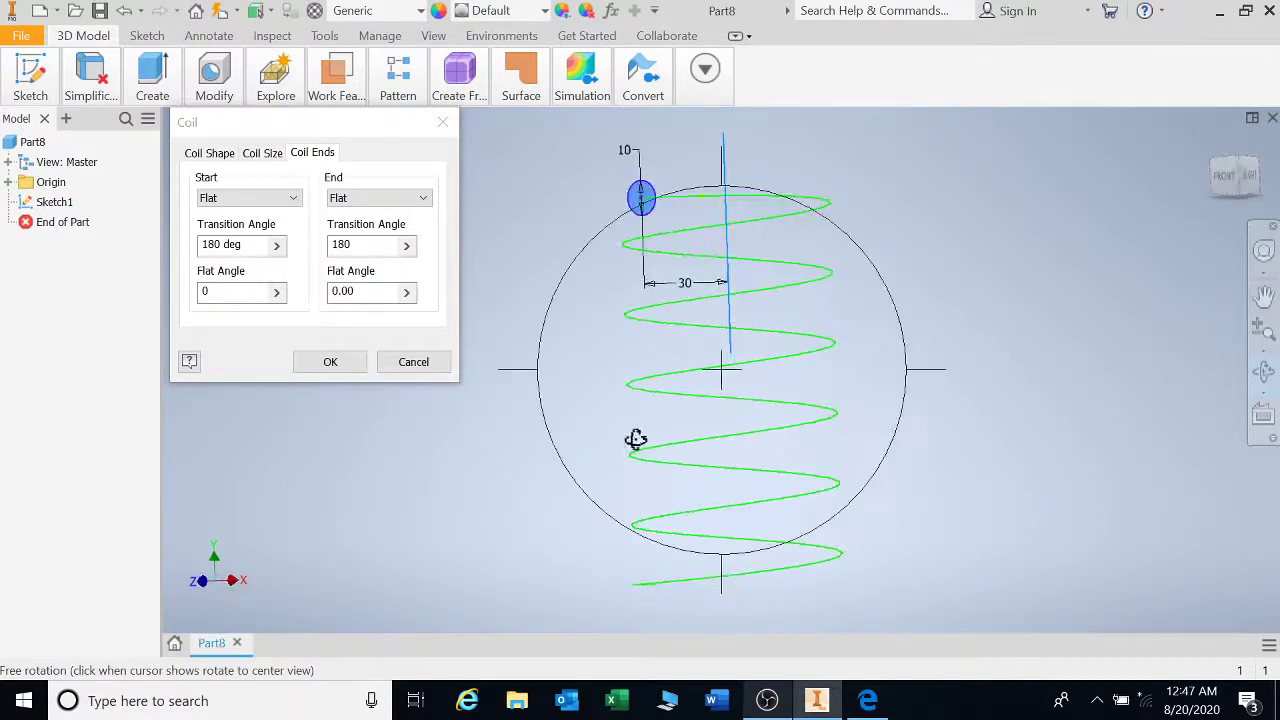
{"action": "left_click", "coordinate": [342, 364]}
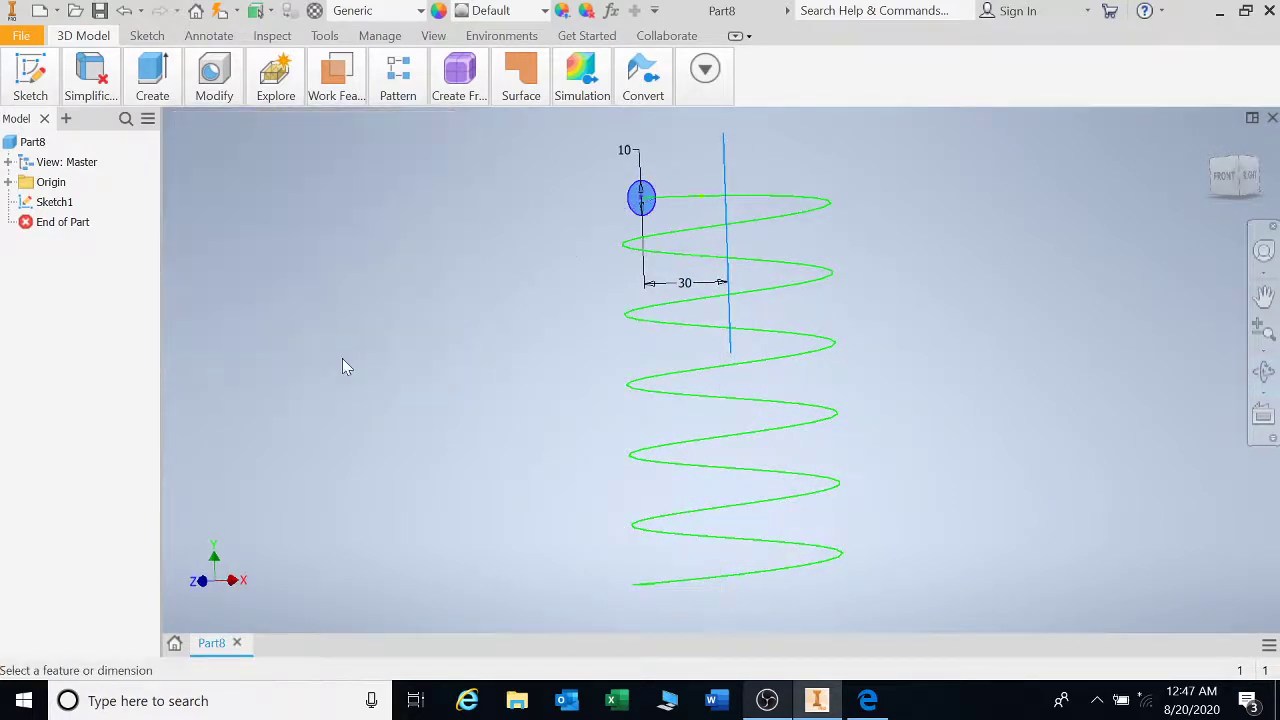
{"action": "left_click", "coordinate": [1265, 372]}
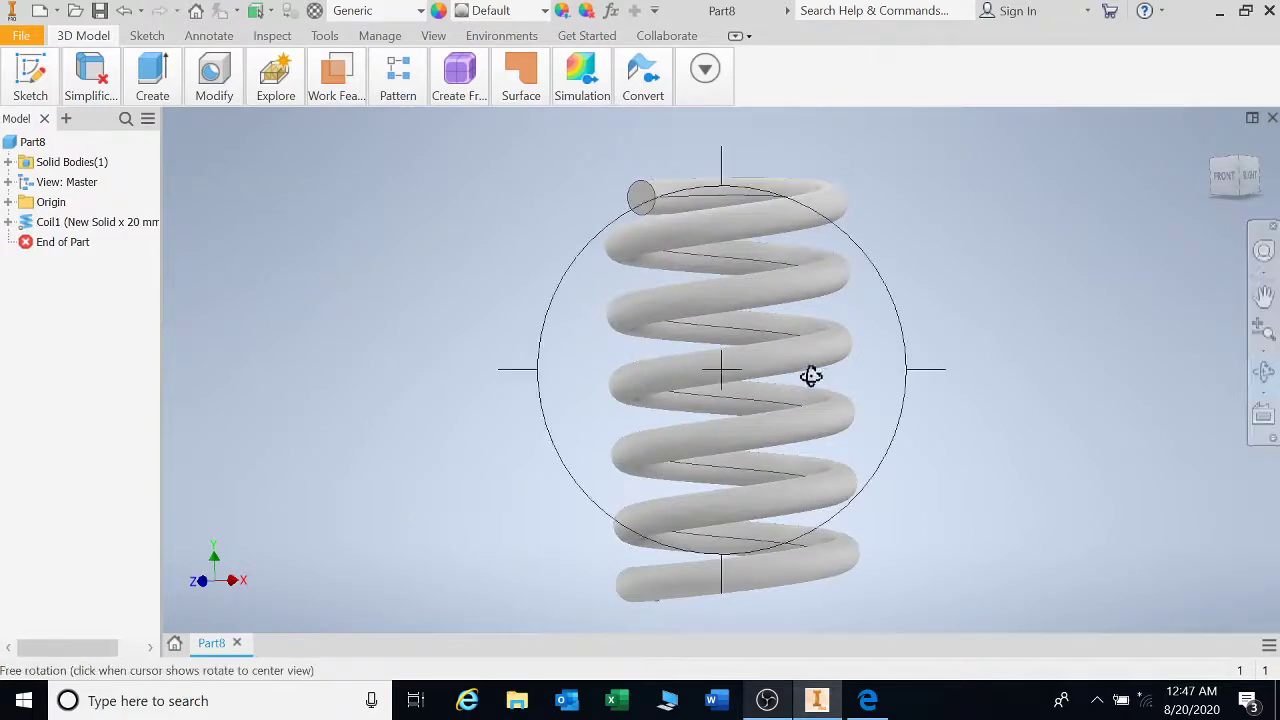
{"action": "mouse_move", "coordinate": [811, 374]}
{"action": "left_mouse_down"}
{"action": "mouse_move", "coordinate": [677, 331]}
{"action": "mouse_move", "coordinate": [678, 380]}
{"action": "mouse_move", "coordinate": [760, 443]}
{"action": "mouse_move", "coordinate": [743, 474]}
{"action": "mouse_move", "coordinate": [686, 440]}
{"action": "mouse_move", "coordinate": [685, 397]}
{"action": "mouse_move", "coordinate": [734, 366]}
{"action": "mouse_move", "coordinate": [808, 366]}
{"action": "left_mouse_up"}
{"action": "key", "text": "Escape"}
{"action": "left_click", "coordinate": [1268, 250]}
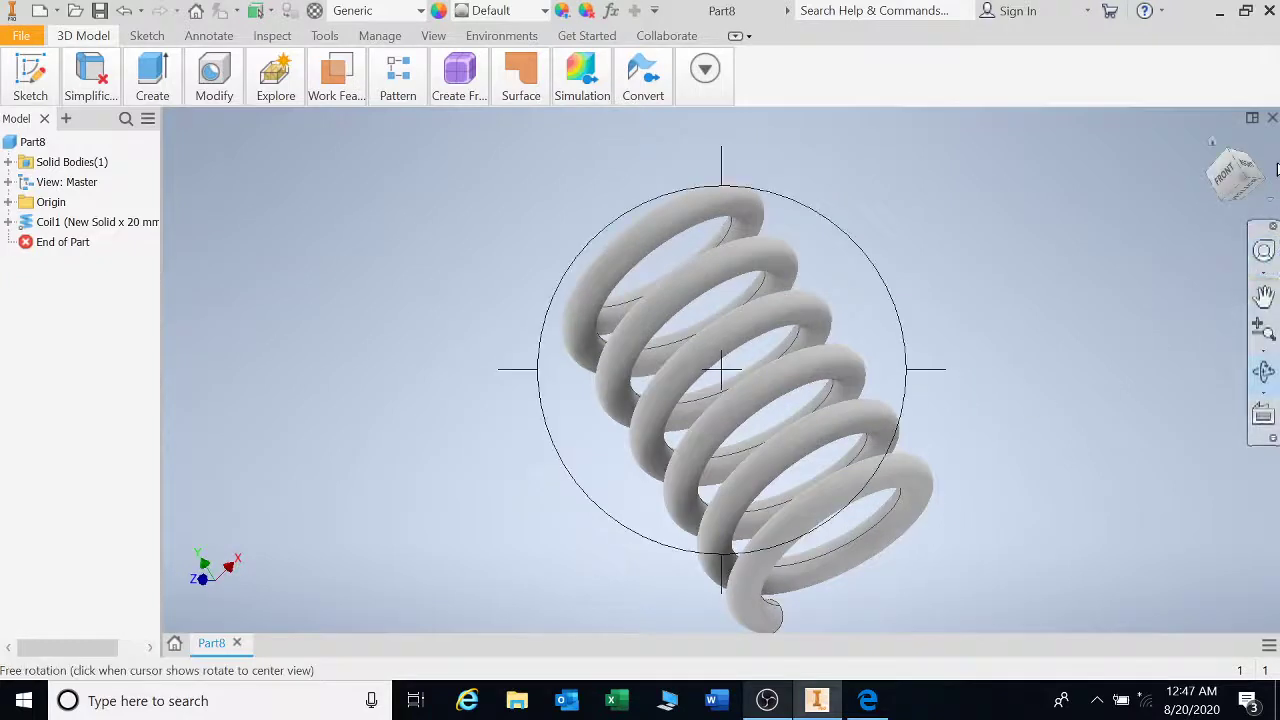
{"action": "key", "text": "Escape"}
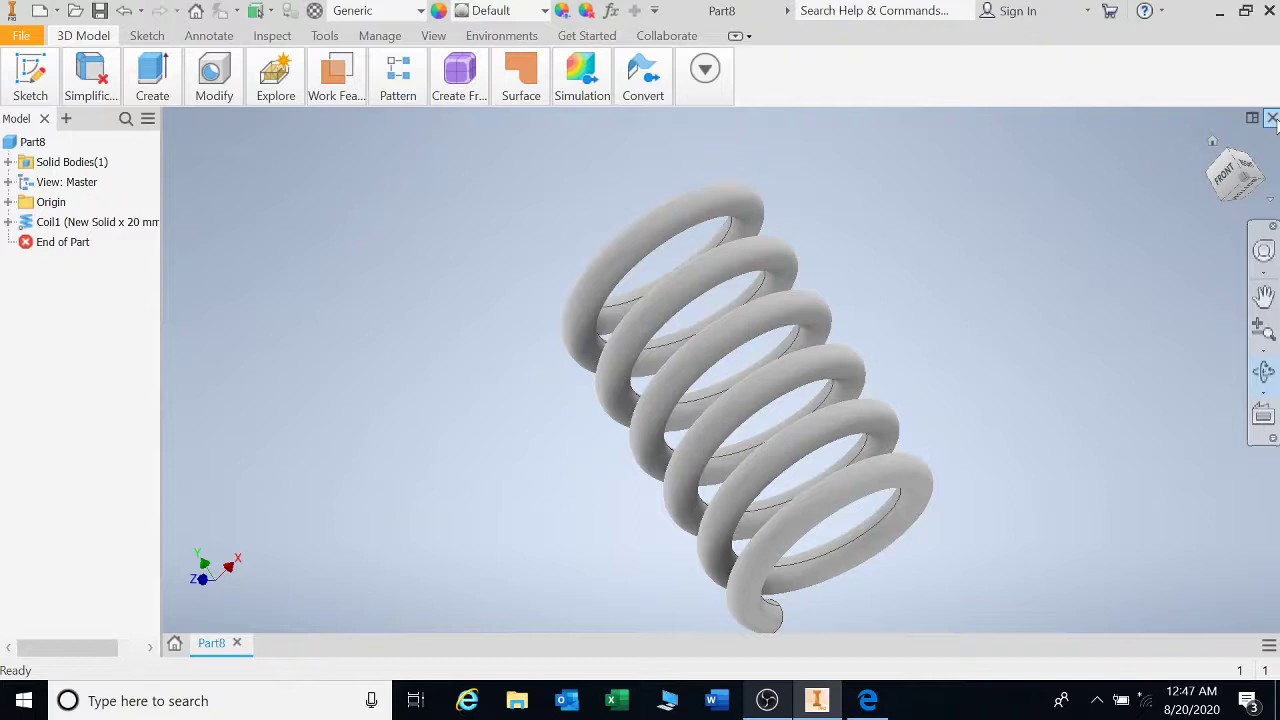
{"action": "key", "text": "F4"}
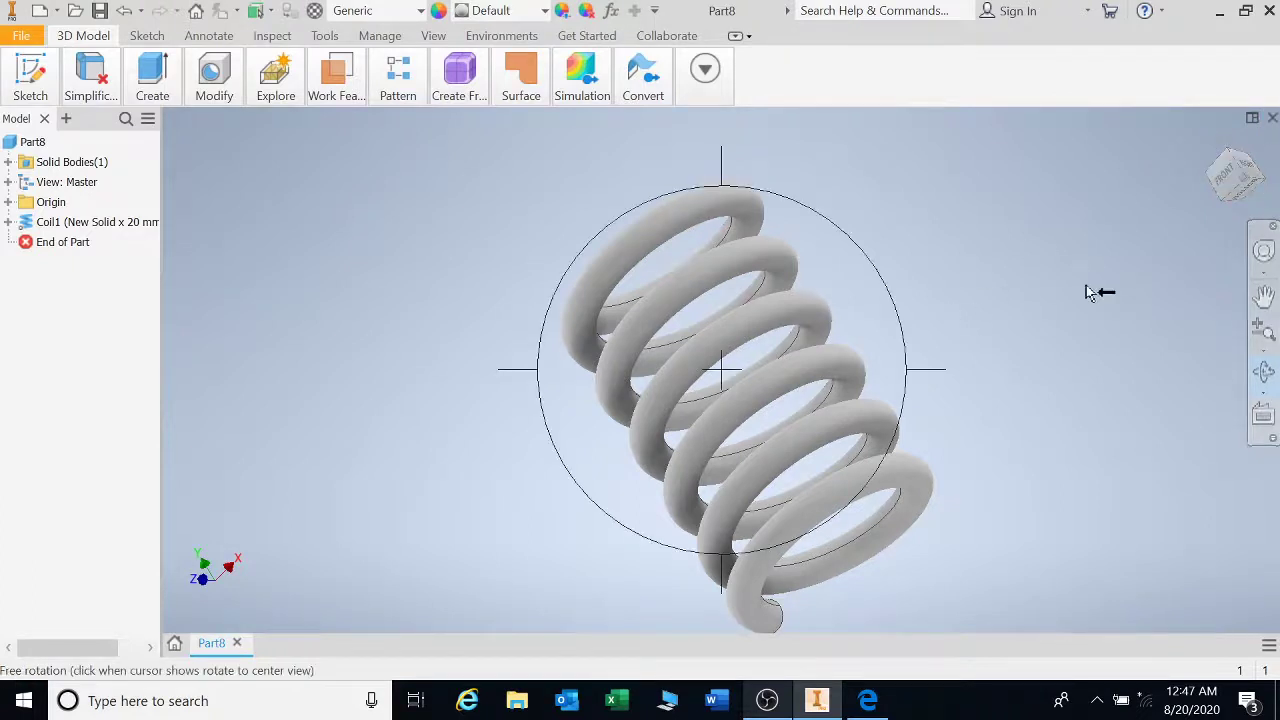
{"action": "key", "text": "F4"}
{"action": "left_click_drag", "start_coordinate": [700, 409], "coordinate": [706, 389]}
{"action": "left_click_drag", "start_coordinate": [1225, 480], "coordinate": [1255, 480]}
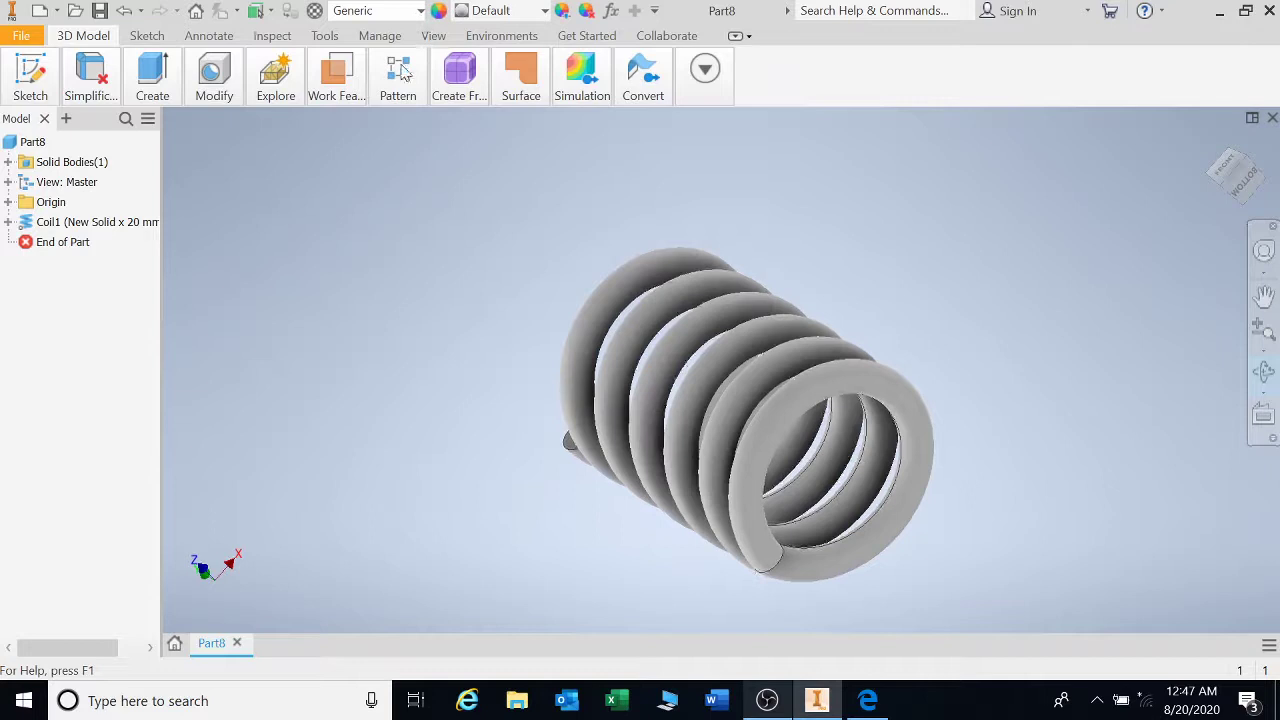
- Assign Iron, Malleable material to the spring and orbit to inspect it
{"action": "left_click", "coordinate": [421, 12]}
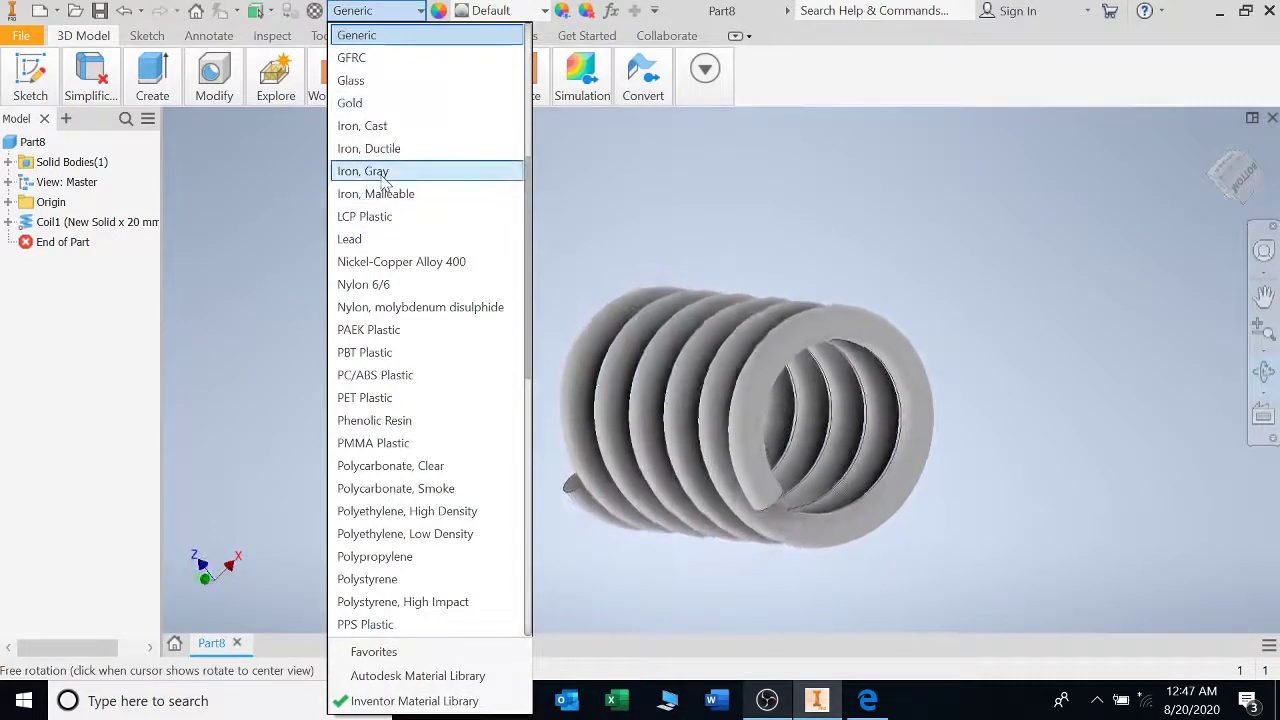
{"action": "left_click", "coordinate": [384, 193]}
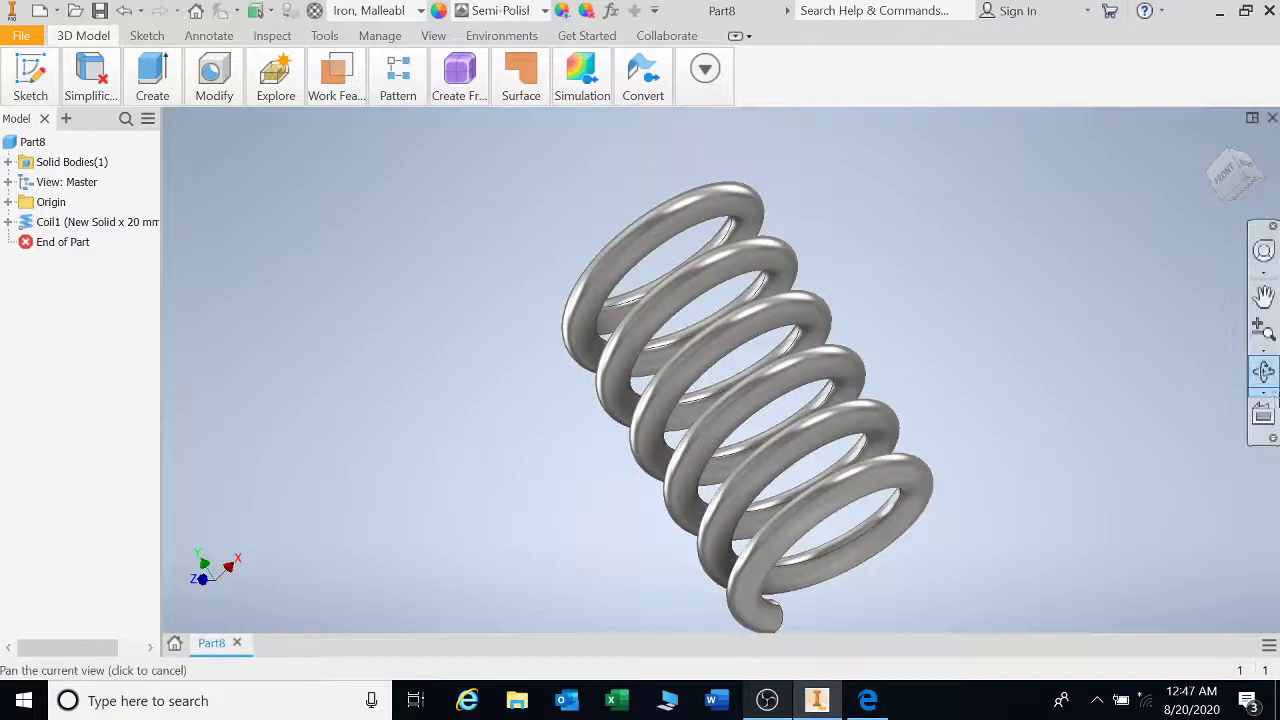
{"action": "left_click", "coordinate": [1263, 371]}
{"action": "mouse_move", "coordinate": [857, 380]}
{"action": "left_mouse_down"}
{"action": "mouse_move", "coordinate": [815, 366]}
{"action": "mouse_move", "coordinate": [837, 374]}
{"action": "left_mouse_up"}
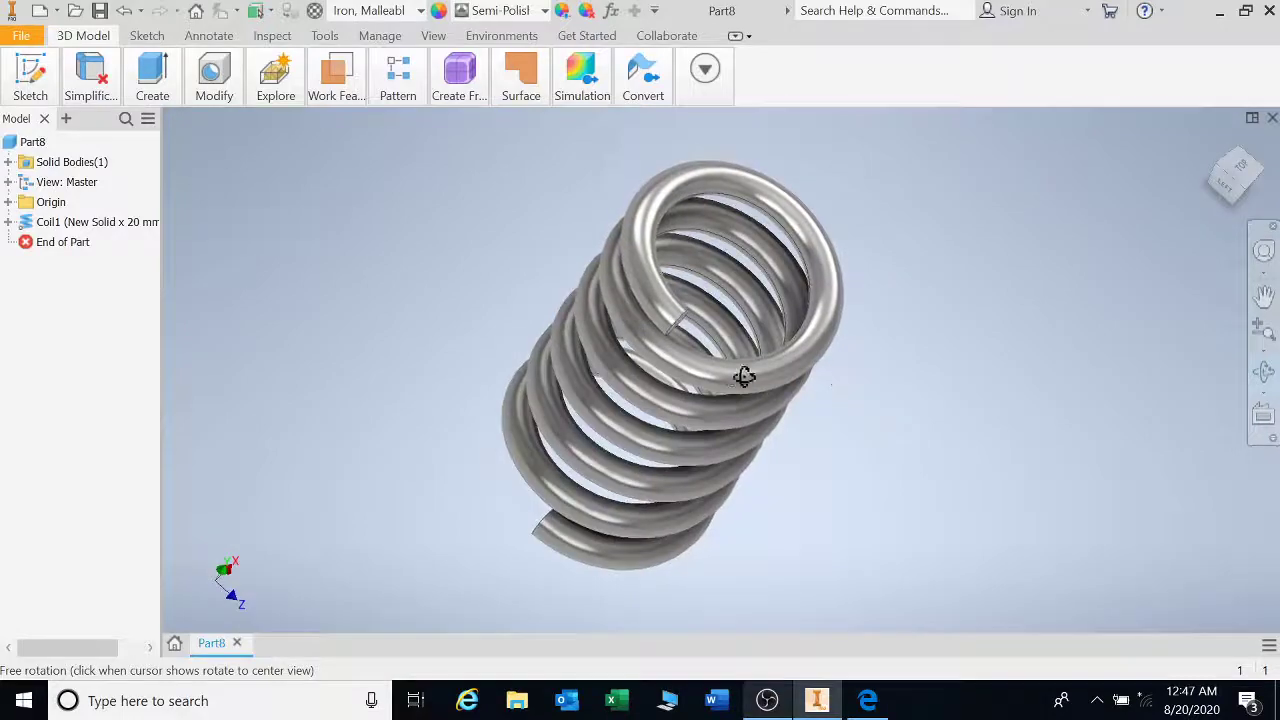
{"action": "left_click_drag", "start_coordinate": [744, 376], "coordinate": [1237, 194]}
{"action": "key", "text": "Escape"}
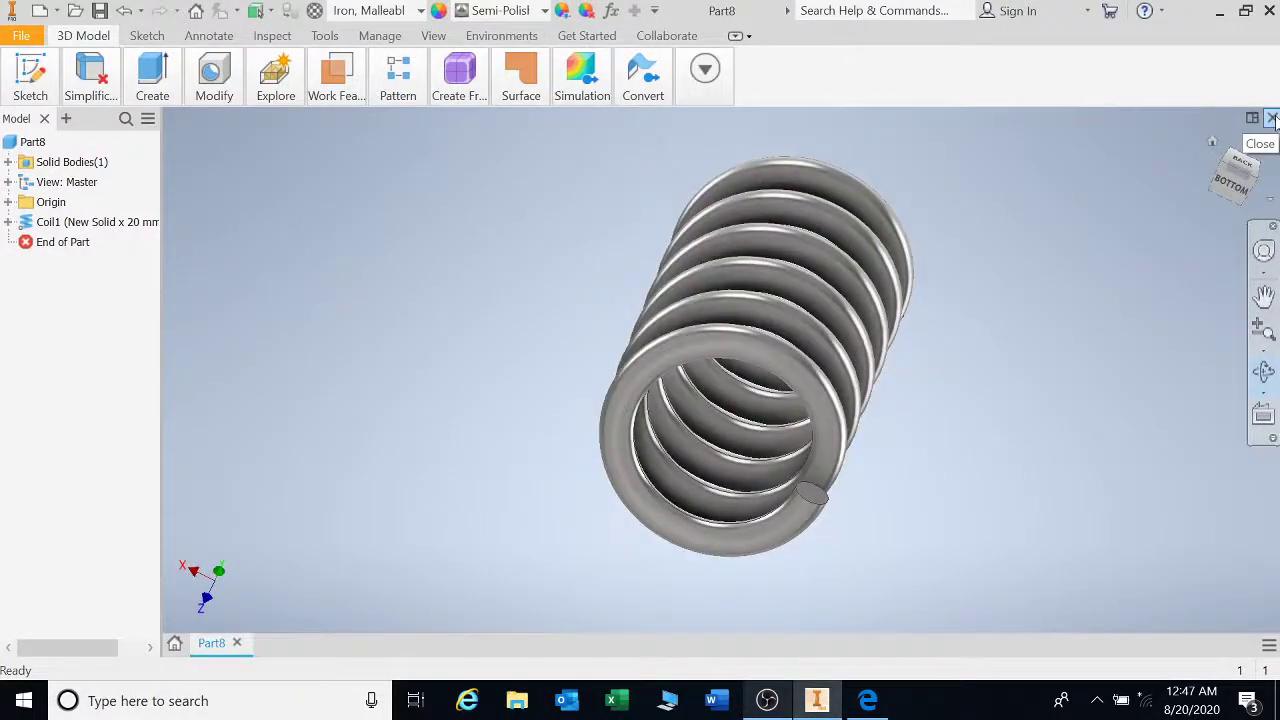
{"action": "key", "text": "F4"}
{"action": "mouse_move", "coordinate": [380, 263]}
{"action": "left_mouse_down"}
{"action": "mouse_move", "coordinate": [566, 264]}
{"action": "mouse_move", "coordinate": [543, 271]}
{"action": "left_mouse_up"}
{"action": "key", "text": "Escape"}
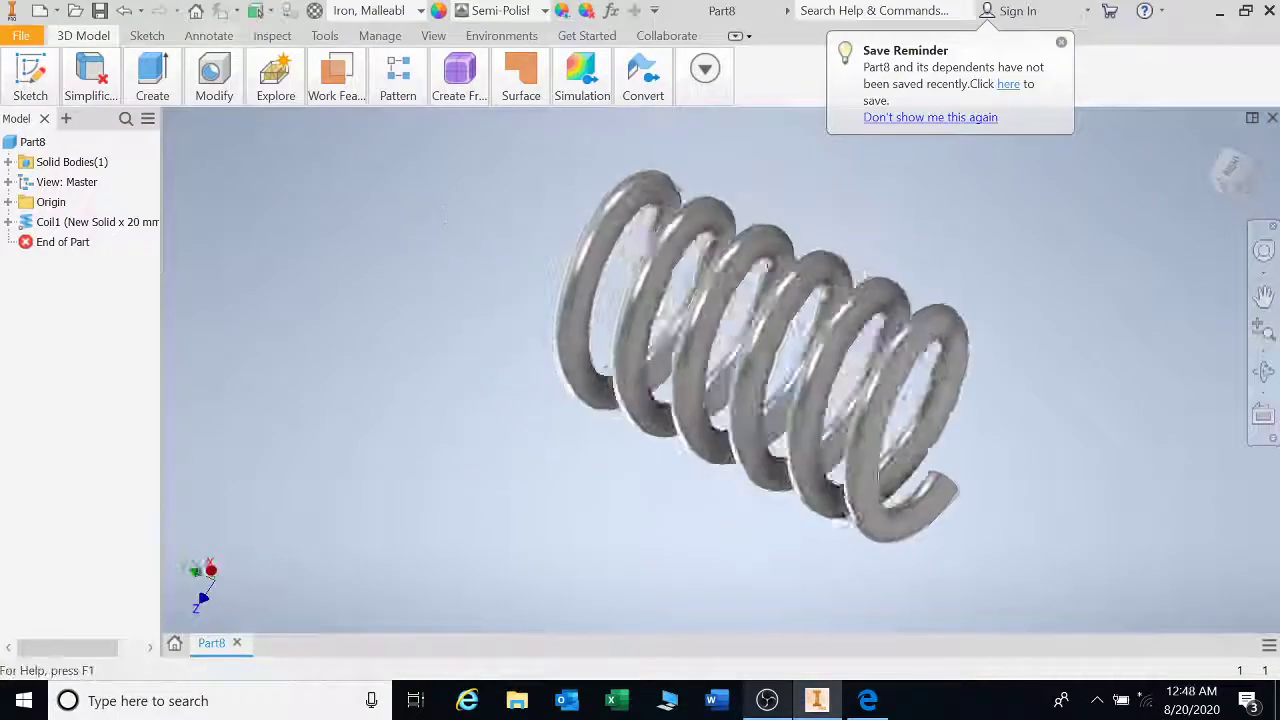
{"action": "left_click", "coordinate": [147, 36]}
{"action": "left_click", "coordinate": [208, 36]}
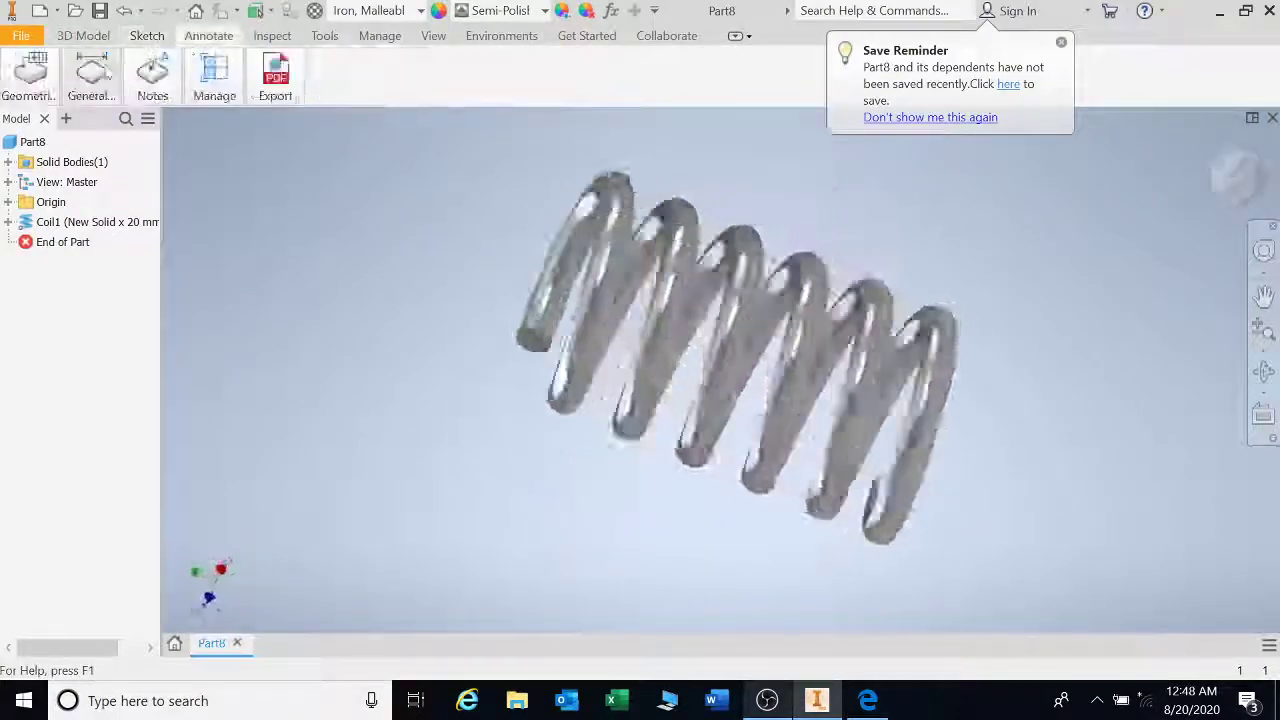
{"action": "left_click", "coordinate": [83, 36]}
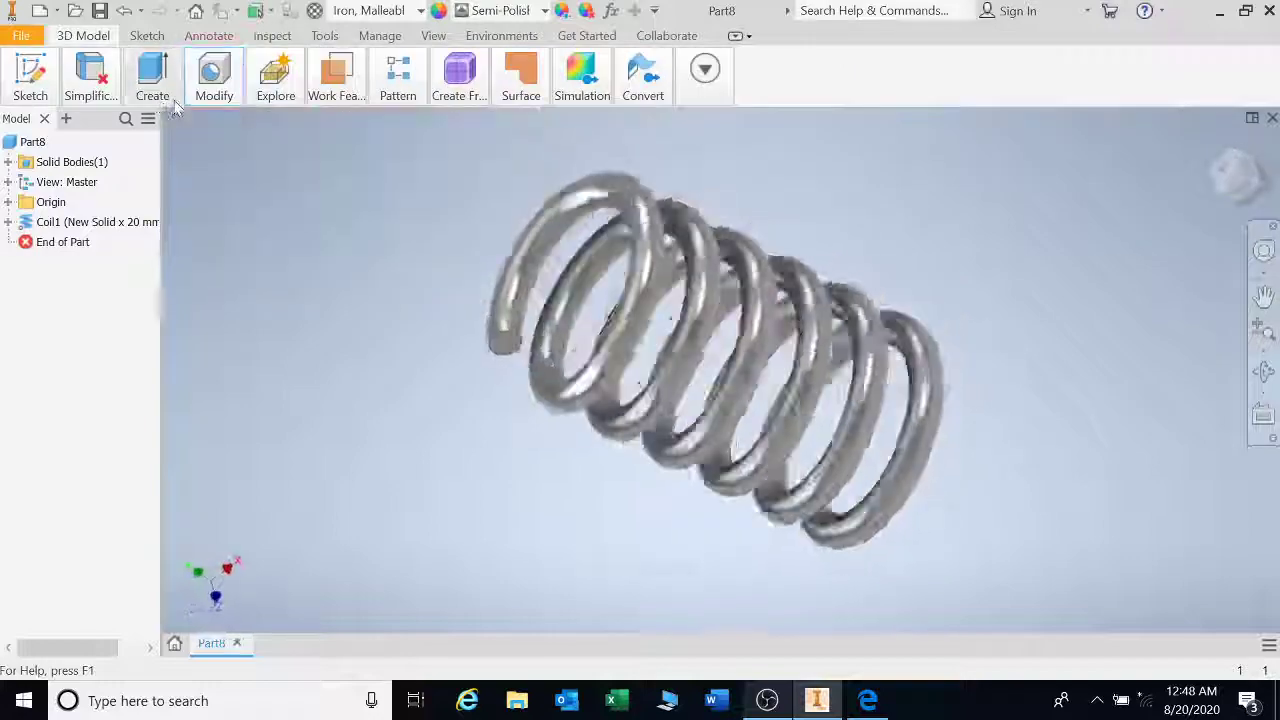
{"action": "mouse_move", "coordinate": [152, 80]}
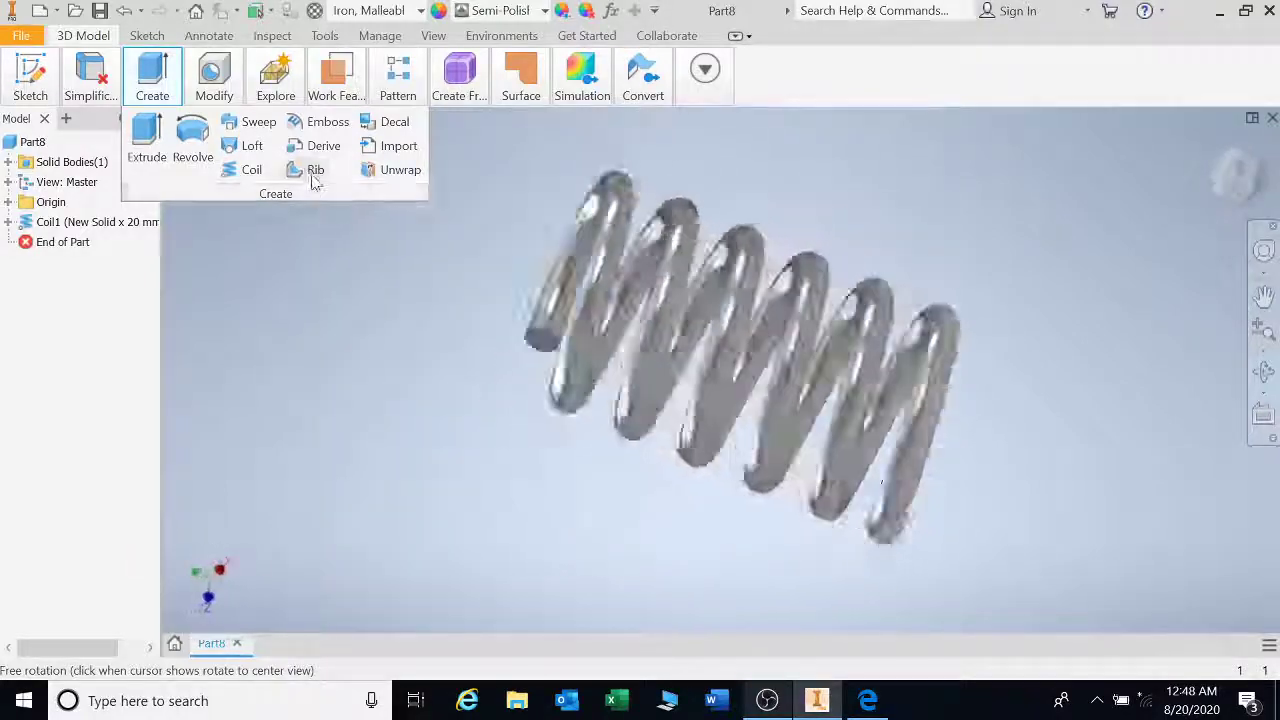
{"action": "left_click", "coordinate": [315, 170]}
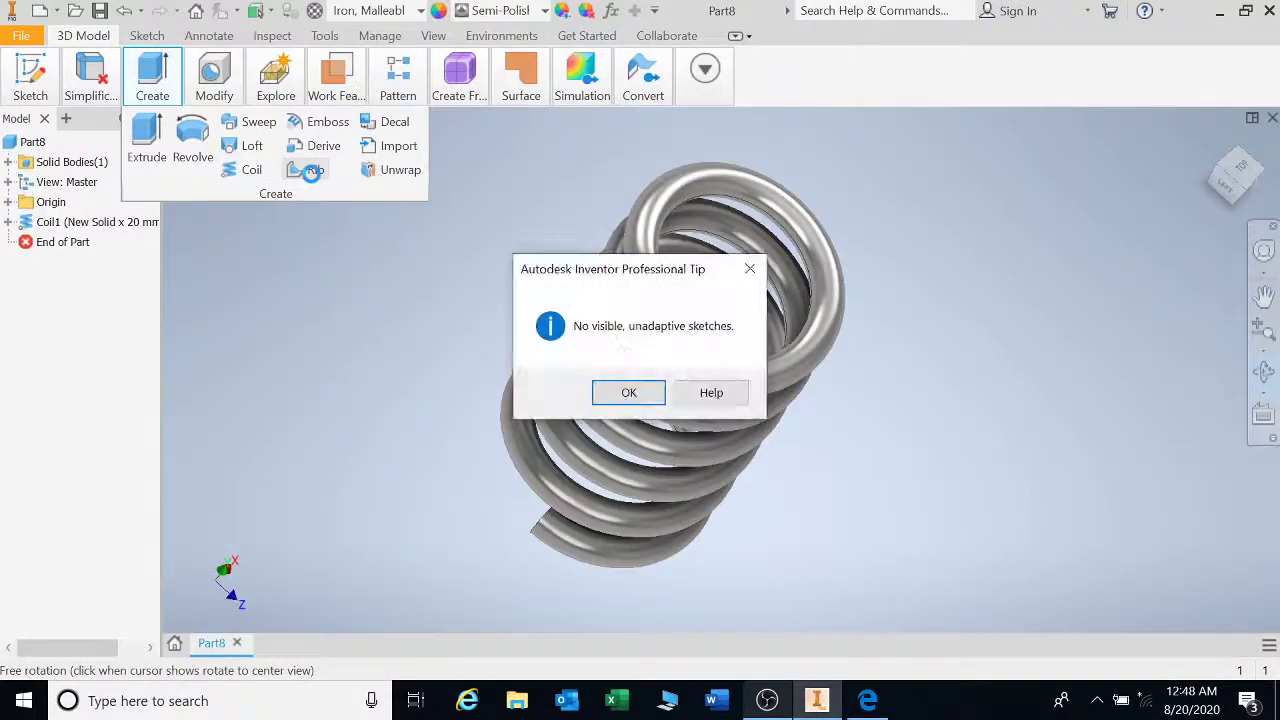
{"action": "left_click", "coordinate": [650, 392]}
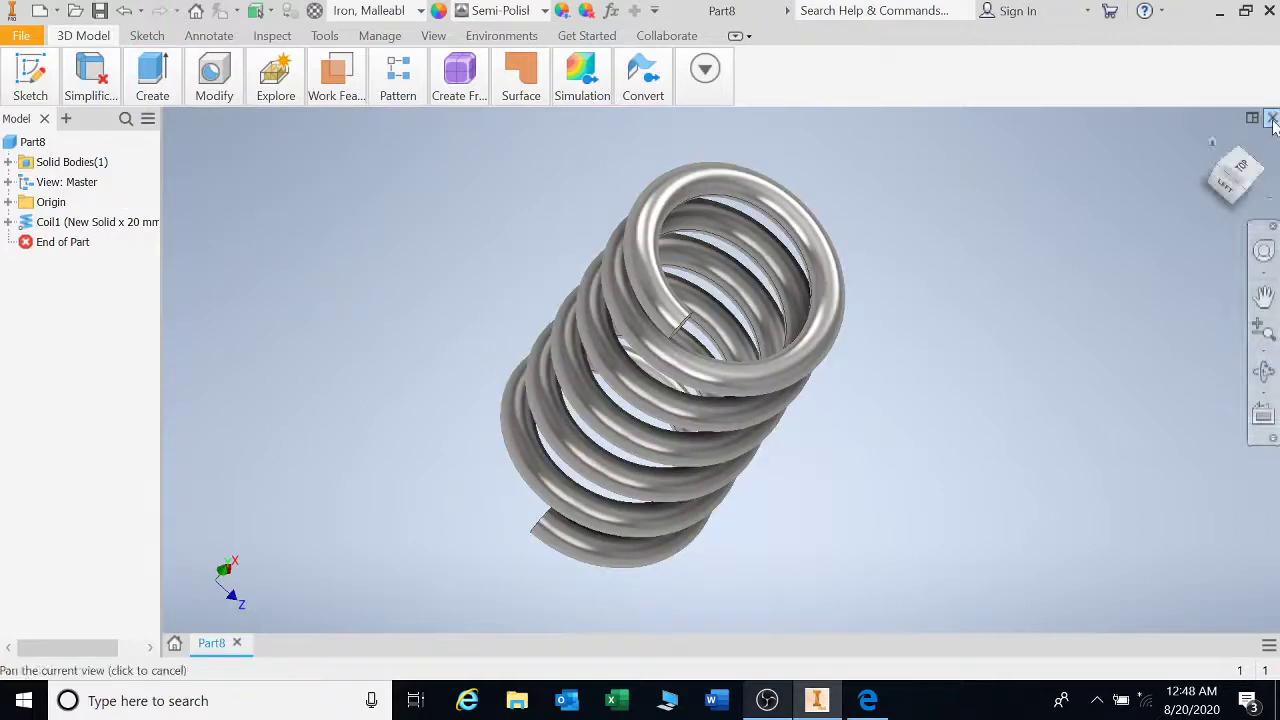